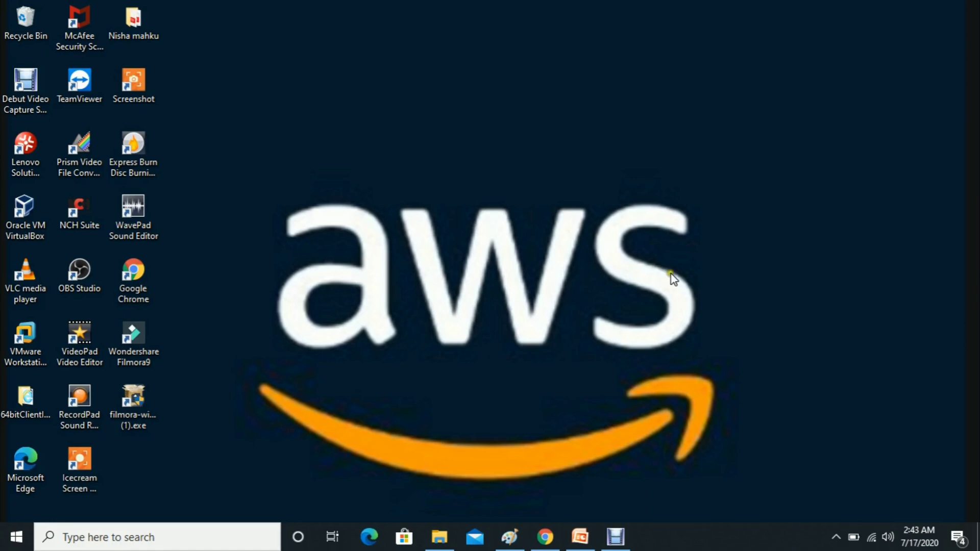
# Step: Switch to Chrome and open the EC2 instances list in the AWS console
pyautogui.click(555, 528)
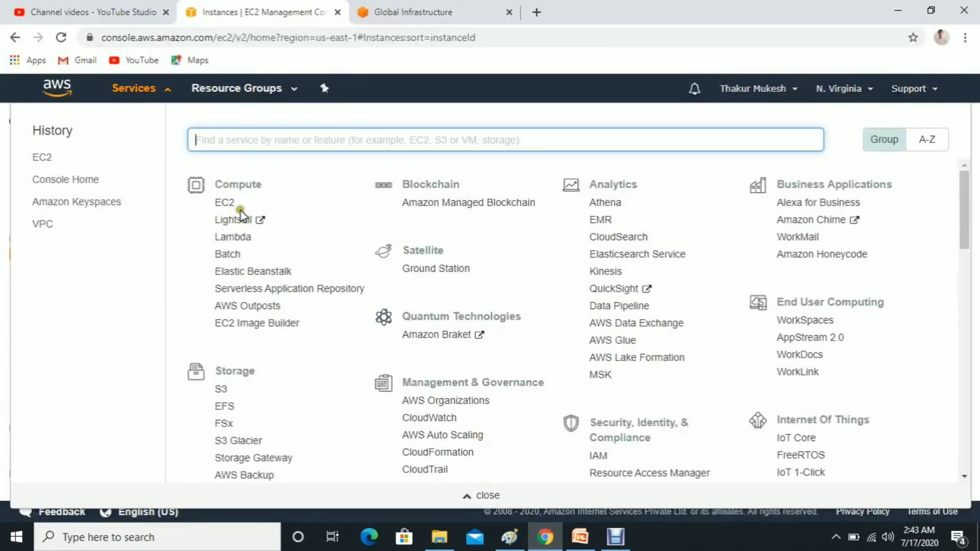
pyautogui.click(224, 207)
pyautogui.click(224, 207)
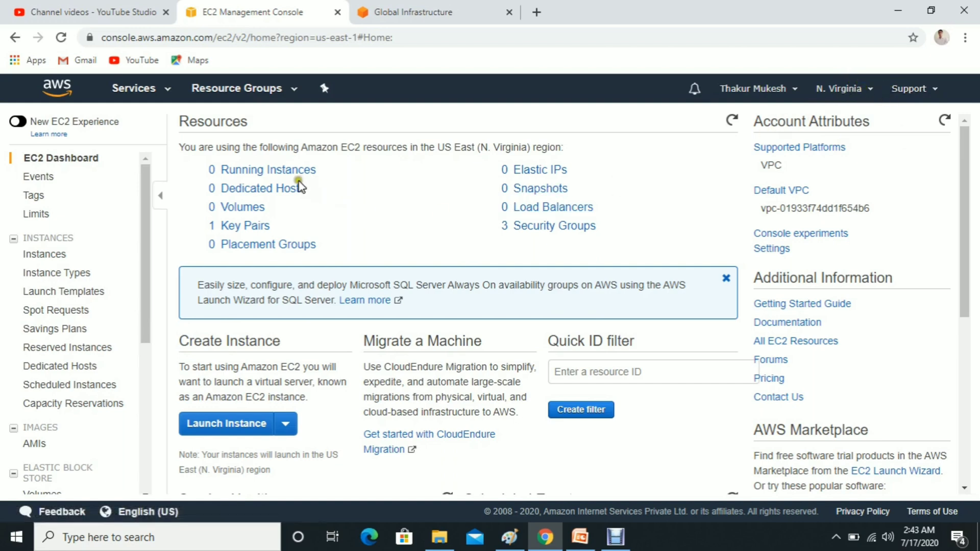
pyautogui.click(244, 174)
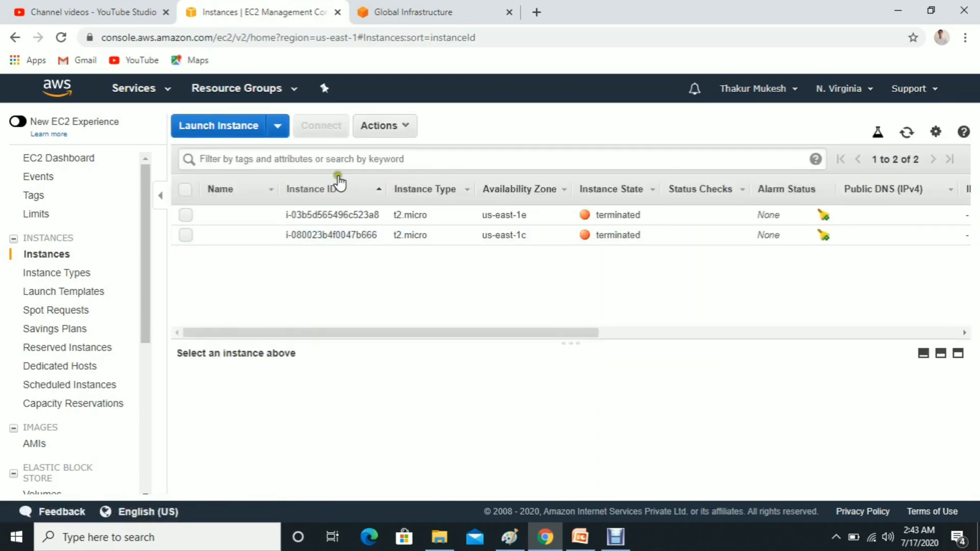
# Step: Start launching an instance from the 64-bit (x86) Amazon Linux 2 AMI as t2.micro, keeping the default instance details
pyautogui.click(213, 129)
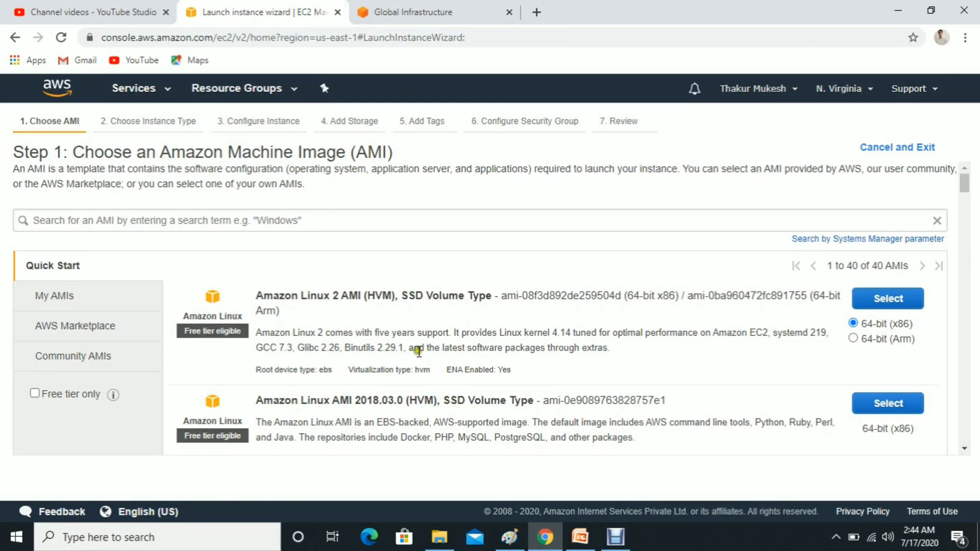
pyautogui.click(888, 299)
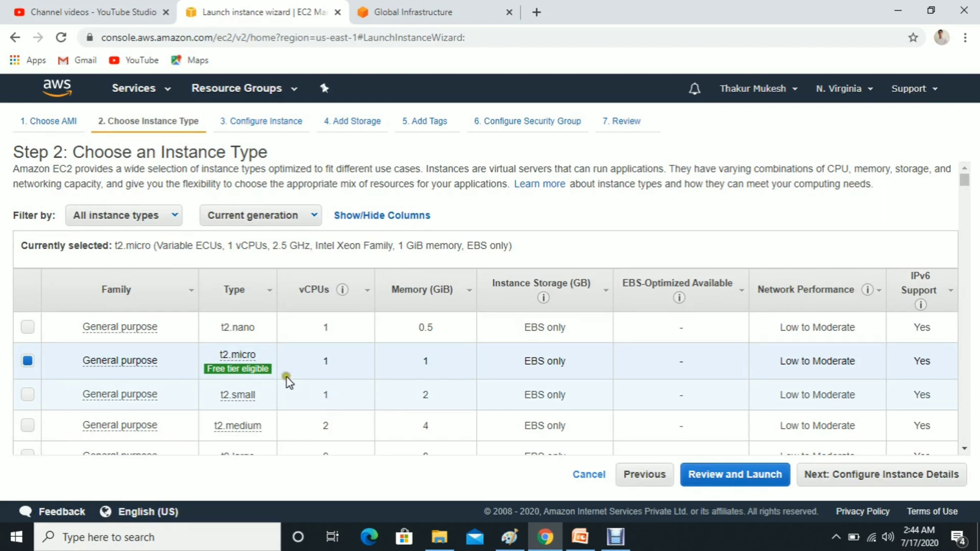
pyautogui.click(306, 374)
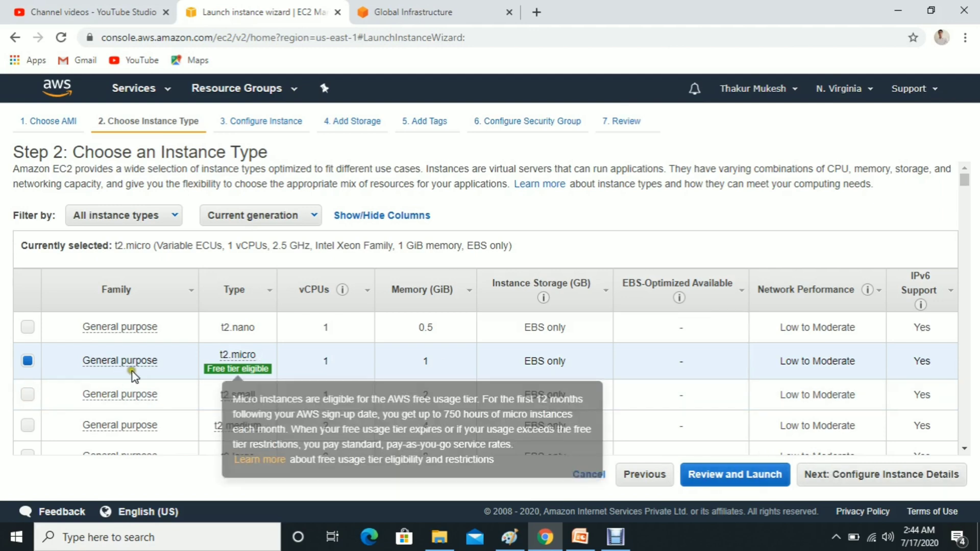
pyautogui.click(916, 476)
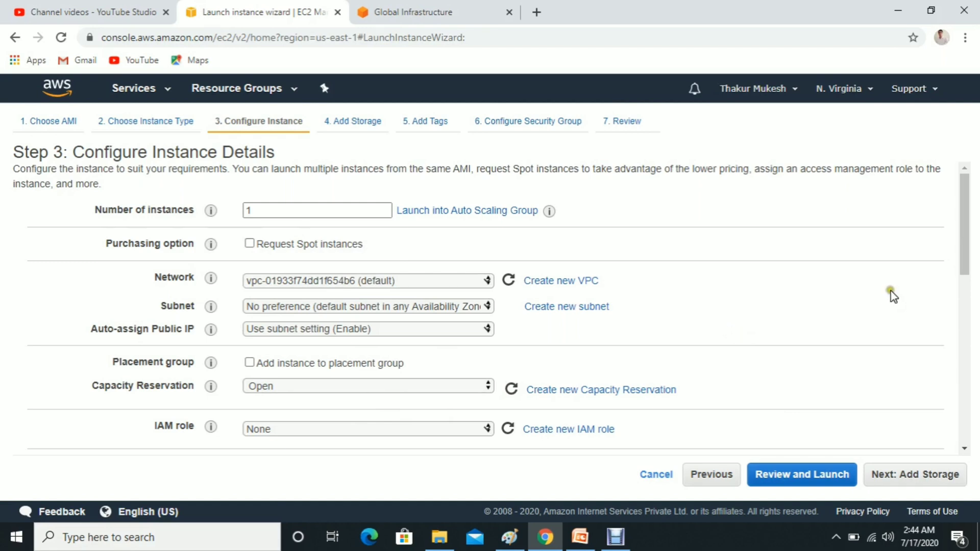
pyautogui.click(901, 482)
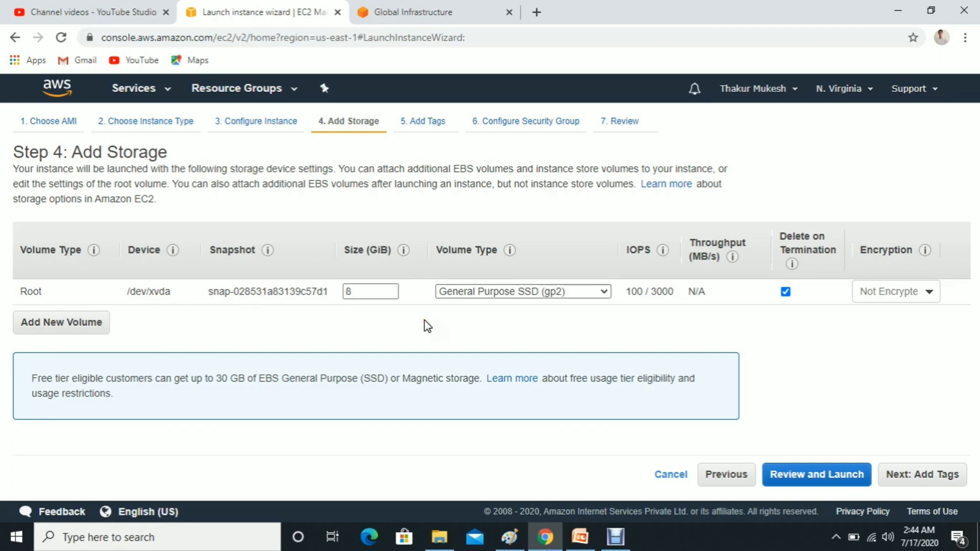
# Step: Toggle the root volume's Delete on Termination option off and back on
pyautogui.click(786, 293)
pyautogui.moveTo(667, 292)
pyautogui.click(785, 293)
pyautogui.click(785, 294)
pyautogui.click(786, 295)
# Step: Add a second EBS volume on /dev/sdb with 8 GiB General Purpose SSD (gp2) and try out its Delete on Termination option
pyautogui.click(89, 326)
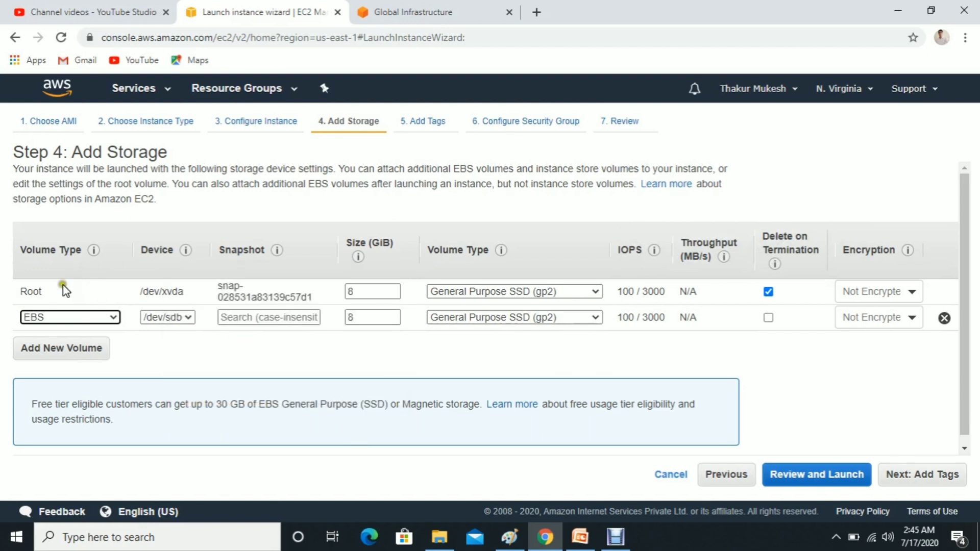
pyautogui.click(314, 322)
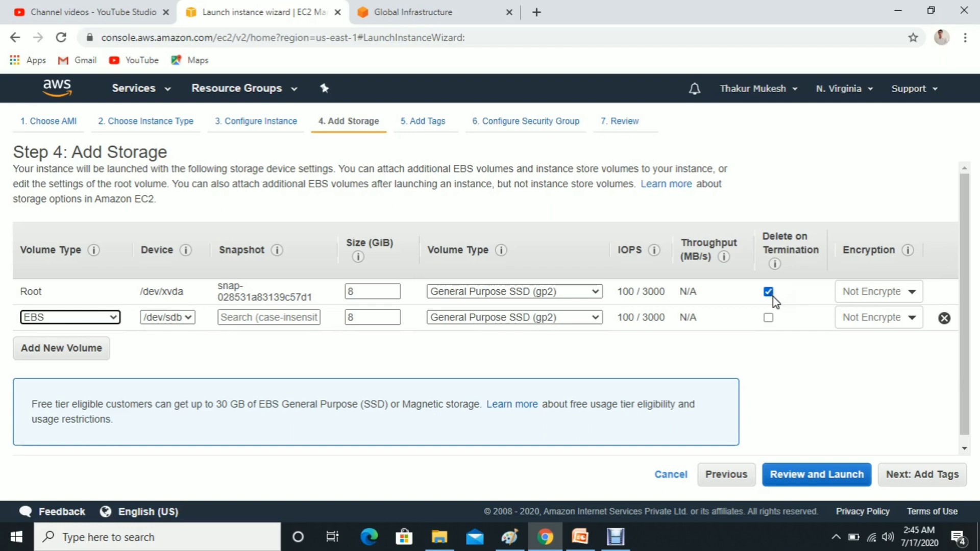
pyautogui.click(727, 314)
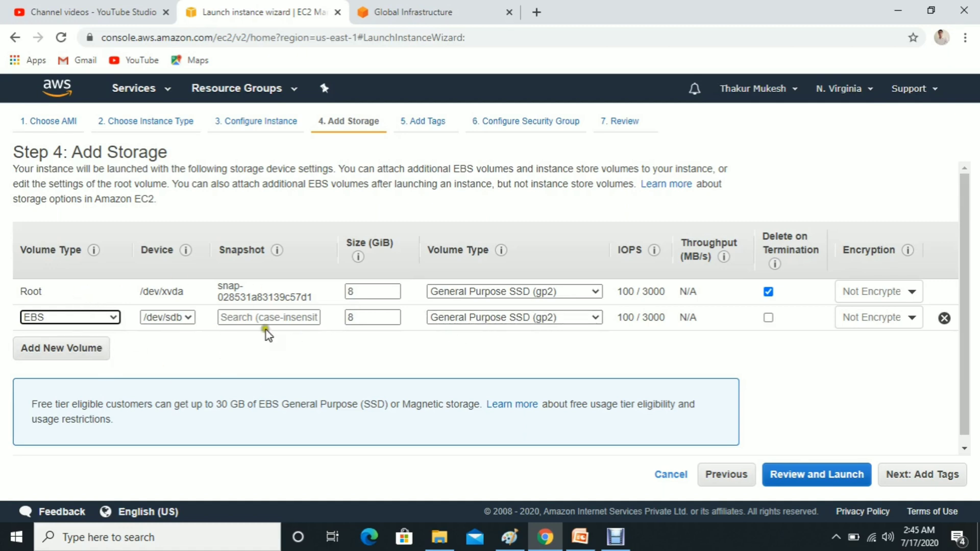
pyautogui.click(768, 317)
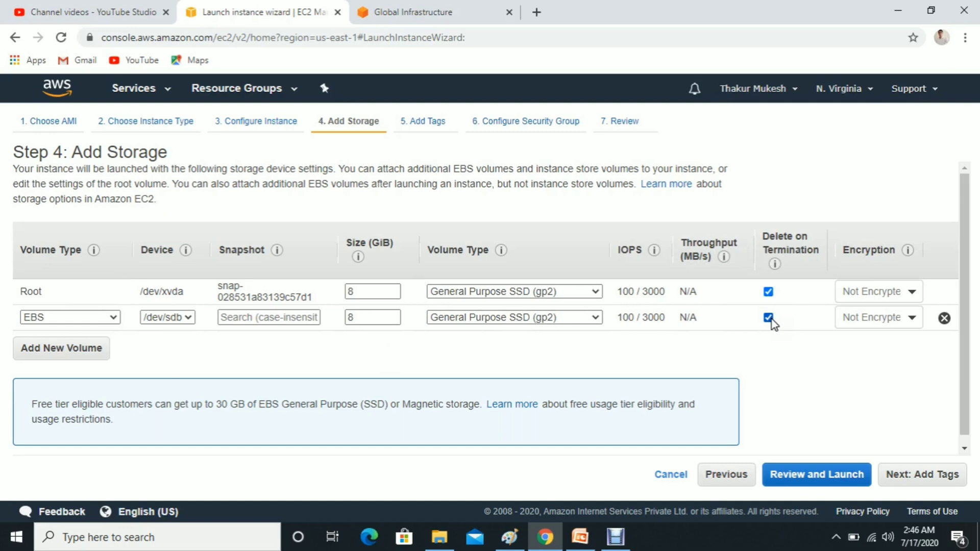
pyautogui.click(768, 318)
pyautogui.click(760, 323)
pyautogui.click(774, 293)
# Step: Proceed to the tags and add one with the key name and the value httpd
pyautogui.click(949, 479)
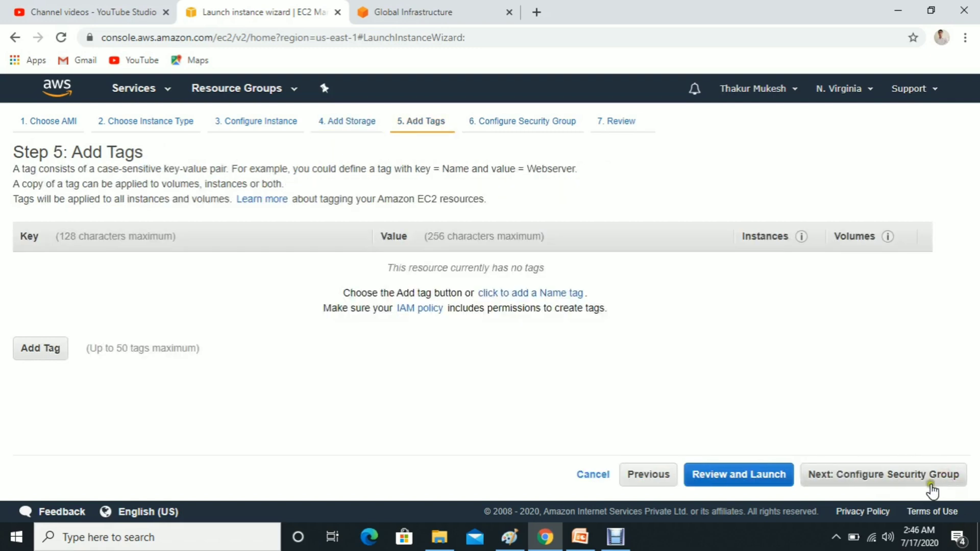
pyautogui.click(38, 349)
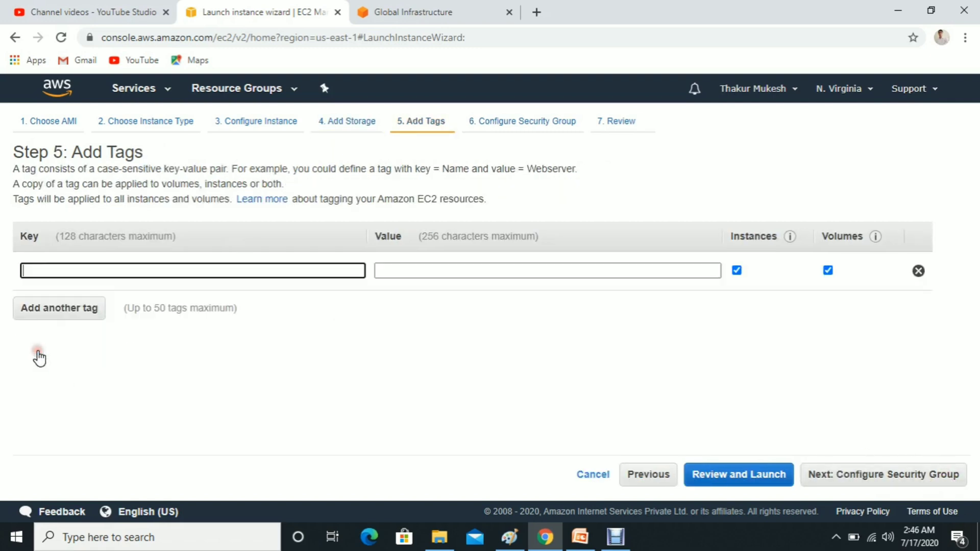
pyautogui.write('name')
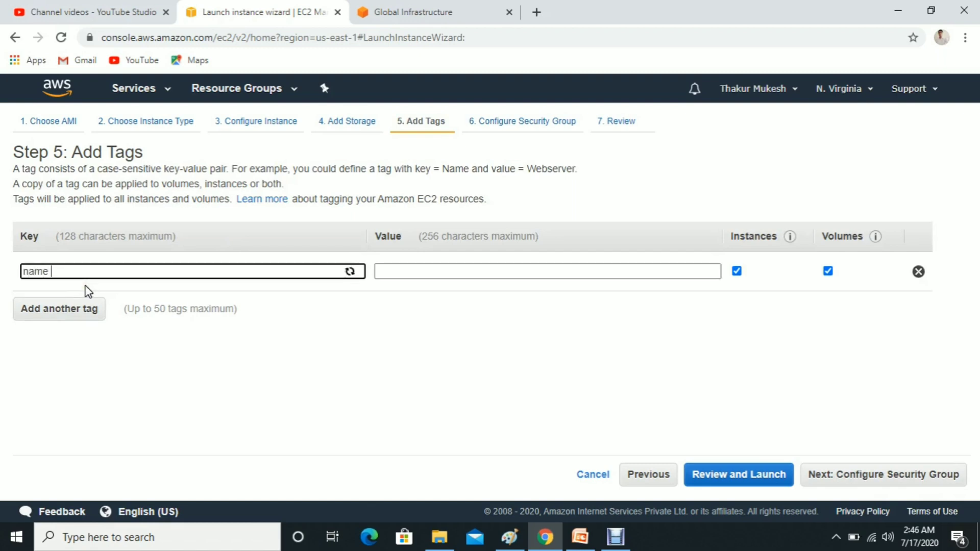
pyautogui.click(403, 271)
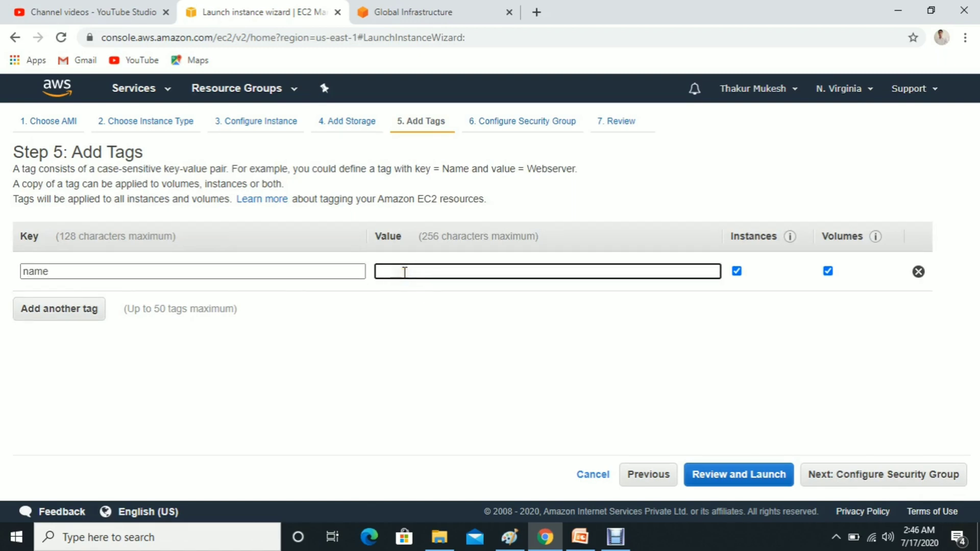
pyautogui.write('httpd')
# Step: Add an HTTP rule on port 80 with source 0.0.0.0/0, ::/0 to the new security group
pyautogui.click(853, 476)
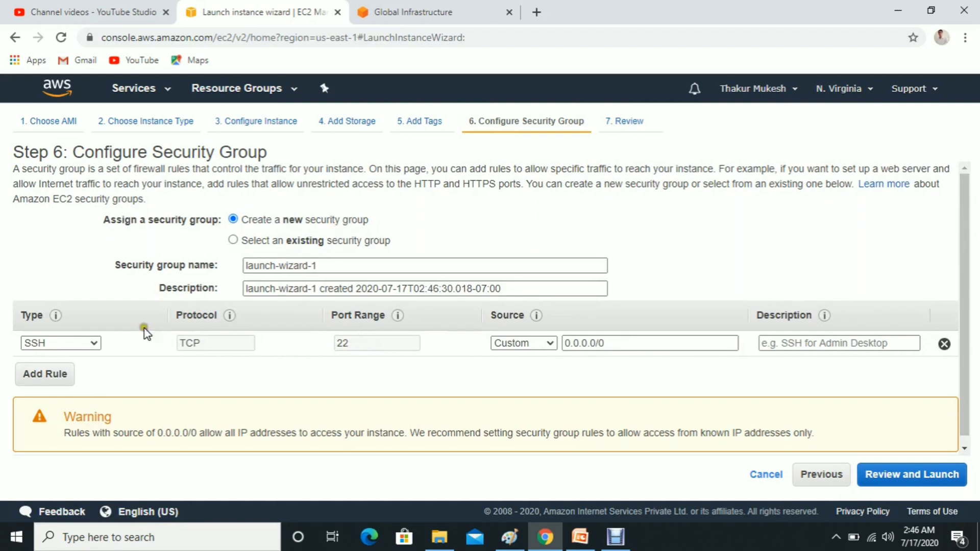
pyautogui.click(50, 380)
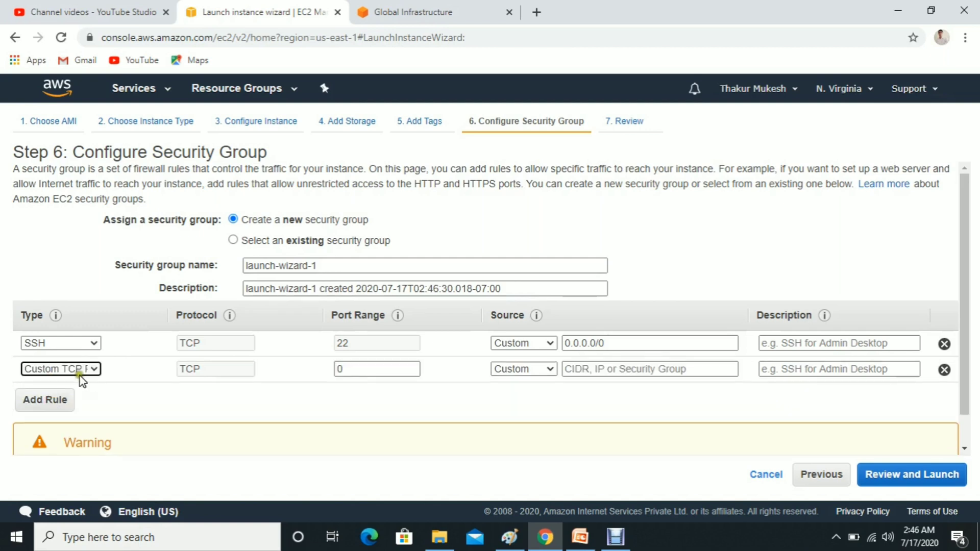
pyautogui.click(94, 371)
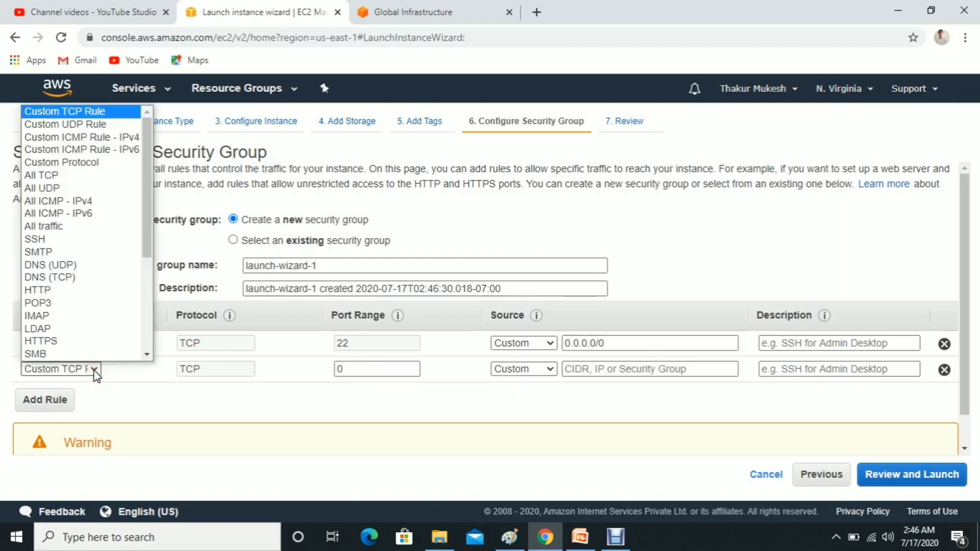
pyautogui.scroll(-1, 94, 355)
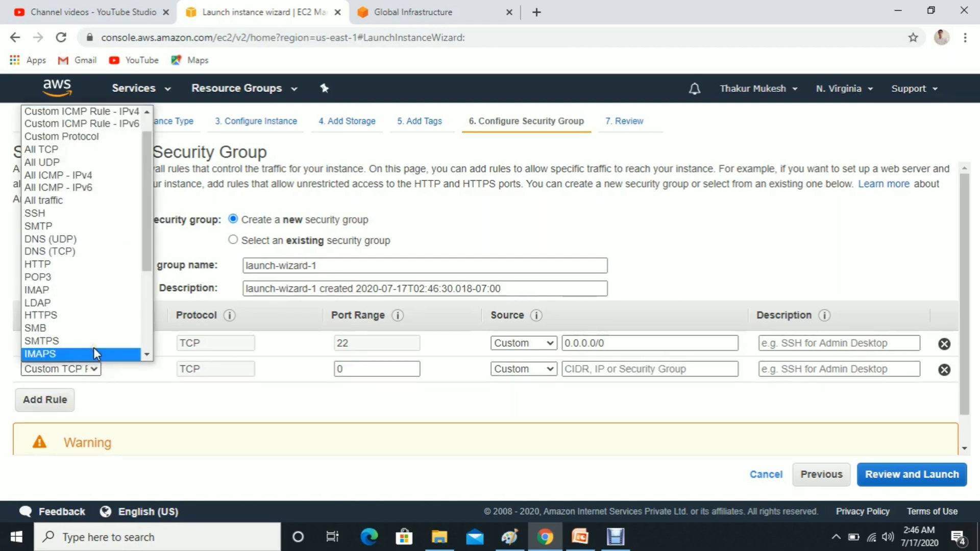
pyautogui.click(72, 276)
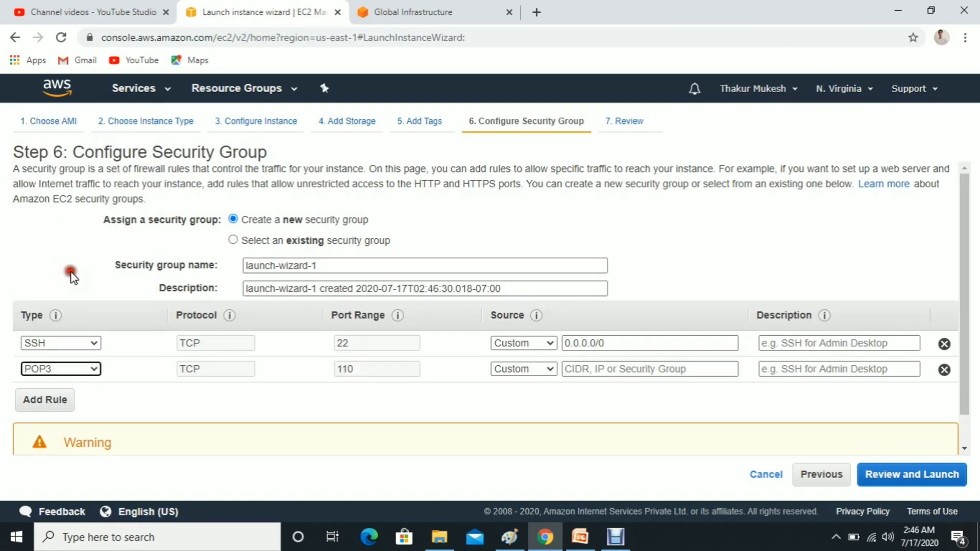
pyautogui.click(90, 369)
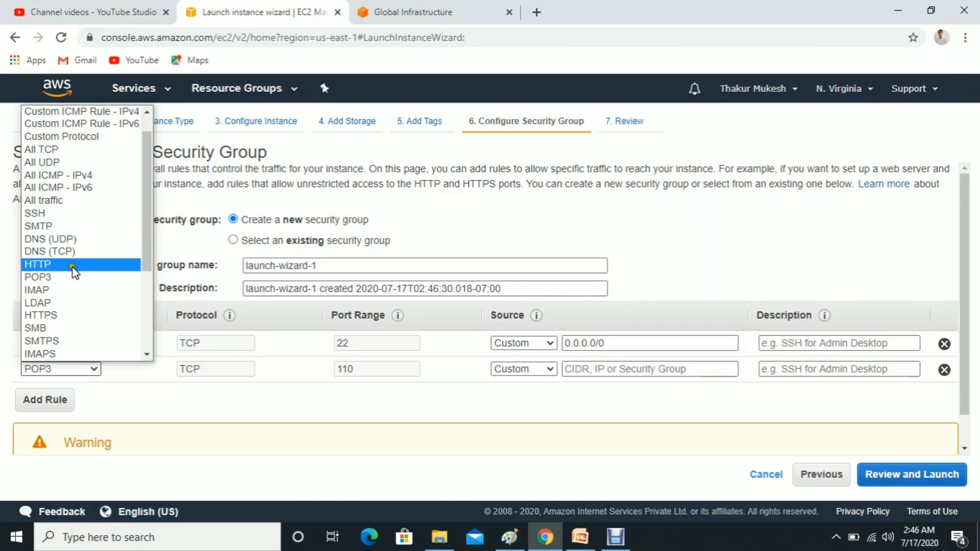
pyautogui.click(75, 265)
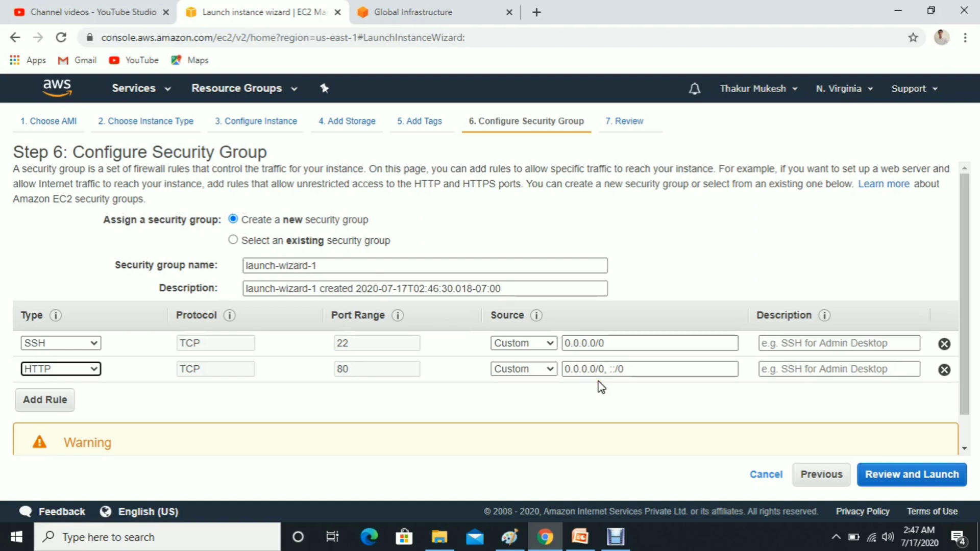
pyautogui.click(544, 399)
pyautogui.click(670, 409)
pyautogui.click(727, 415)
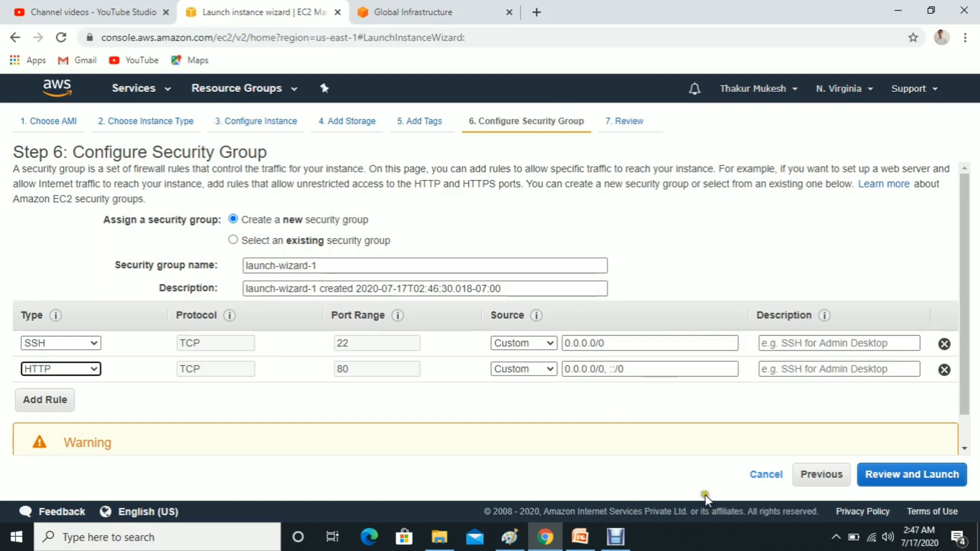
# Step: Review and launch the instance with the existing key pair mytestaws, acknowledging access to its private key file
pyautogui.click(915, 479)
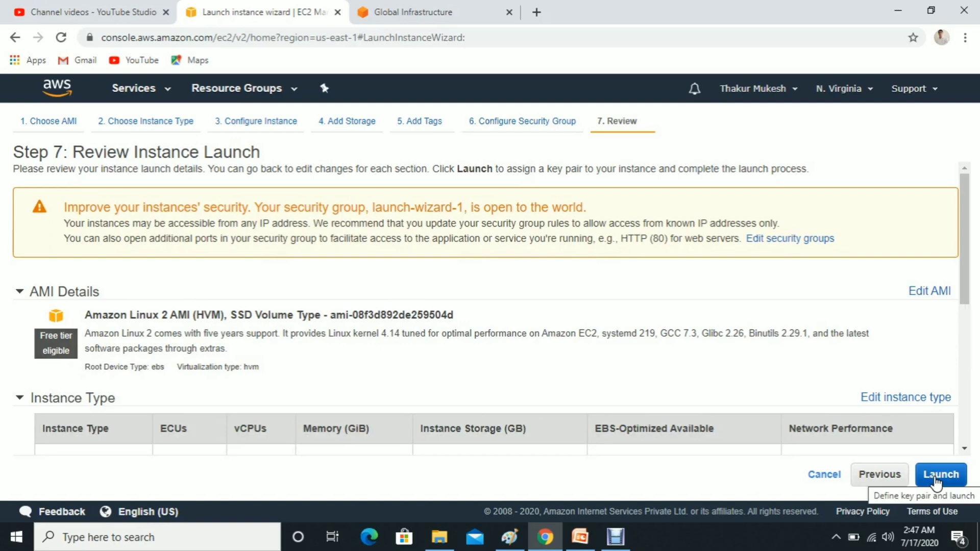
pyautogui.click(935, 477)
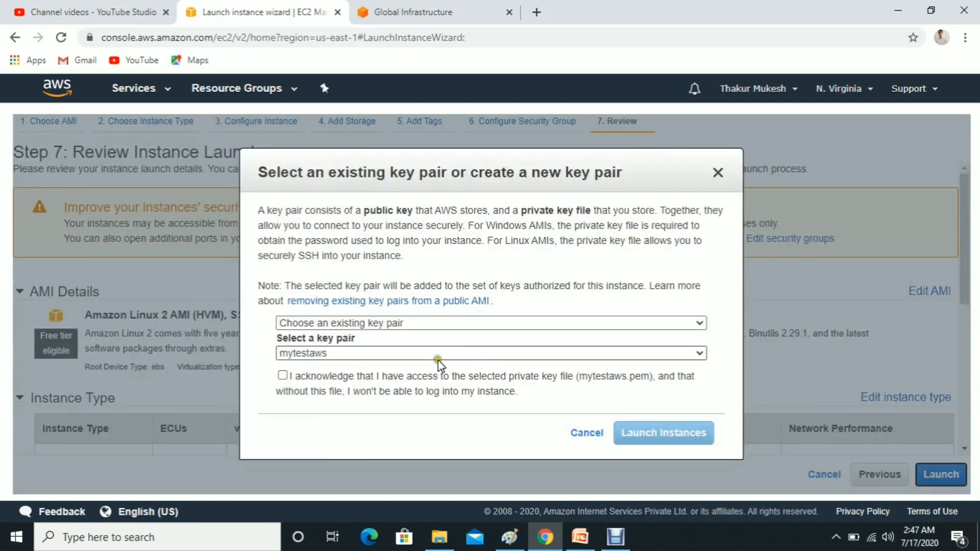
pyautogui.click(283, 376)
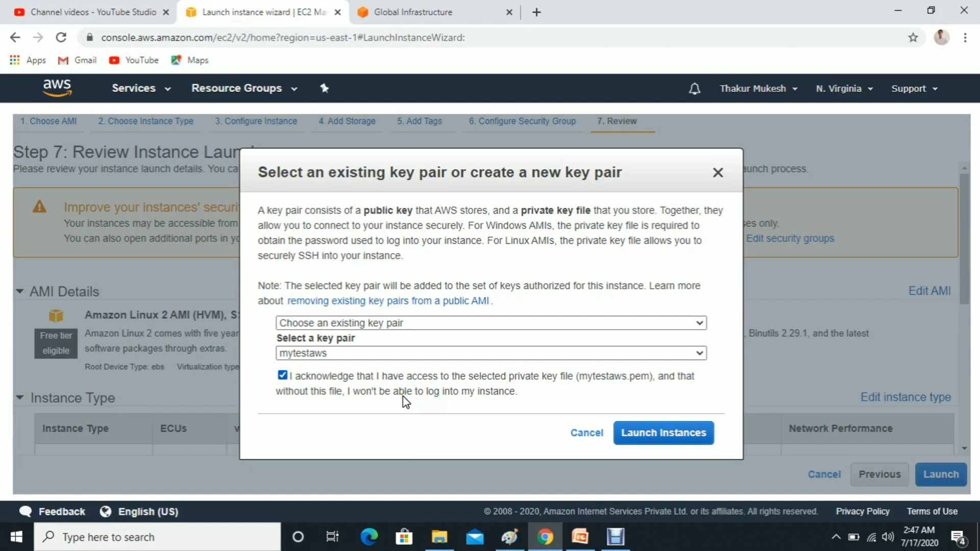
pyautogui.click(663, 434)
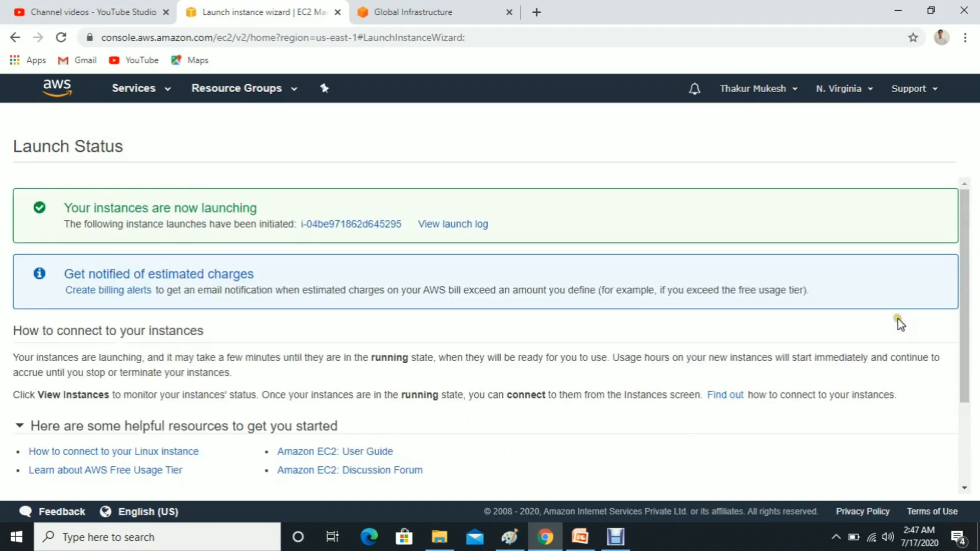
# Step: Open the instances list from the launch status page and refresh it to check the new instance's state
pyautogui.moveTo(969, 269); pyautogui.dragTo(972, 332)
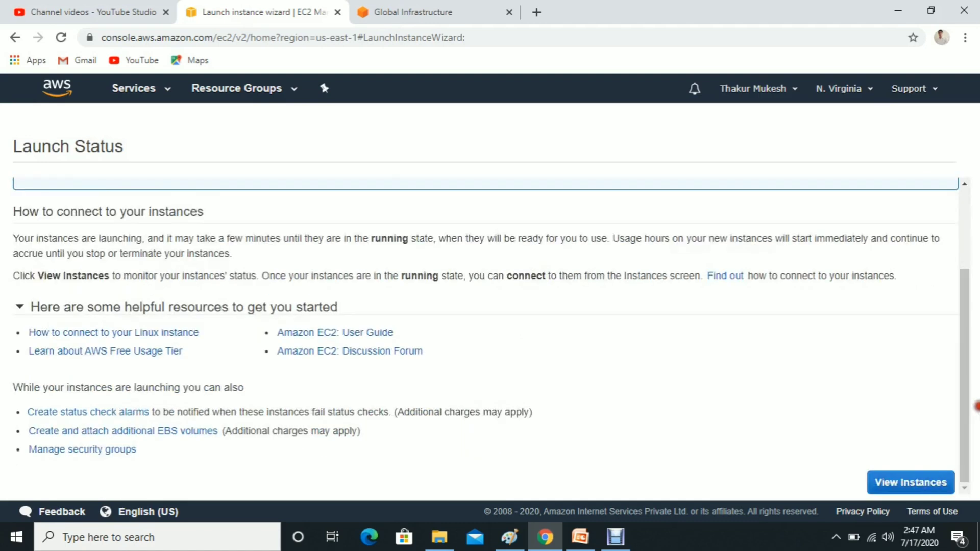
pyautogui.click(912, 498)
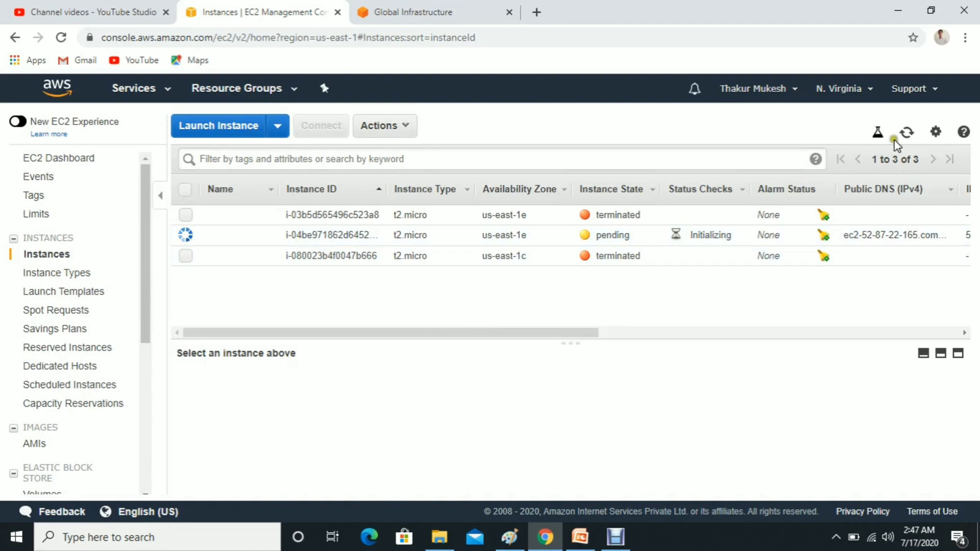
pyautogui.click(911, 133)
pyautogui.click(906, 134)
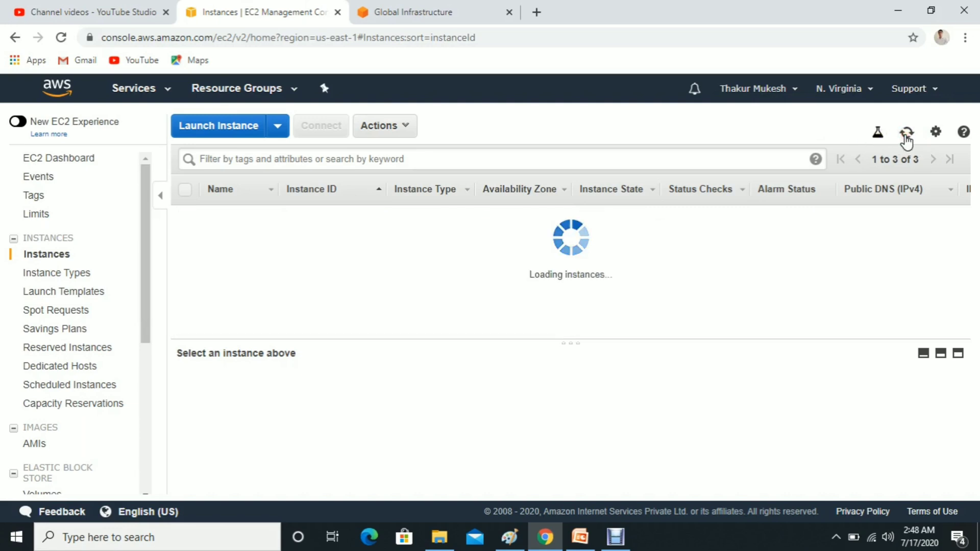
pyautogui.click(905, 134)
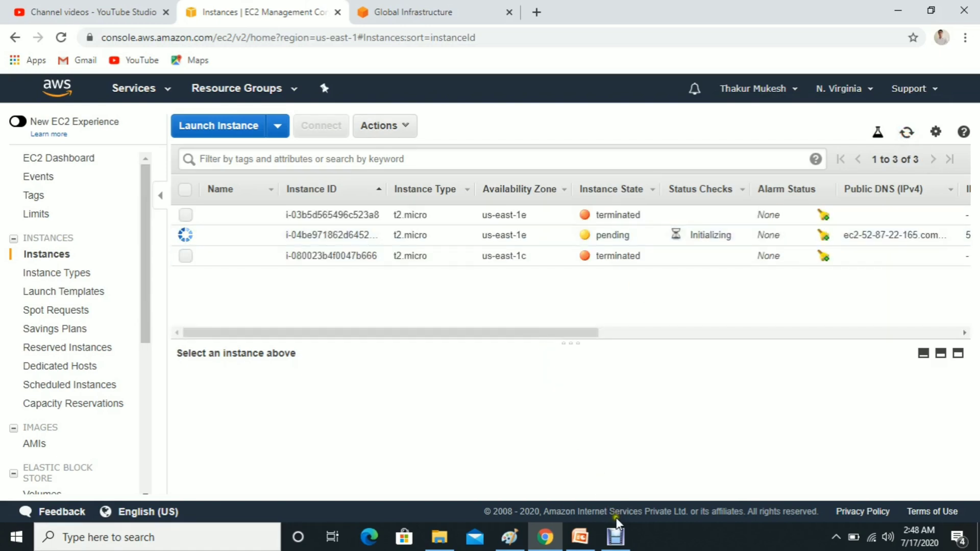
pyautogui.click(615, 535)
pyautogui.click(488, 380)
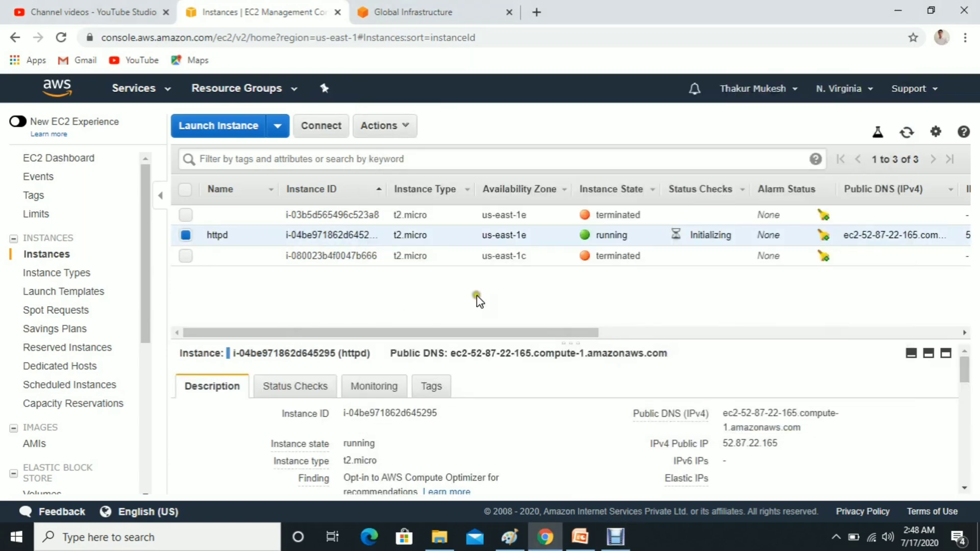
pyautogui.click(475, 299)
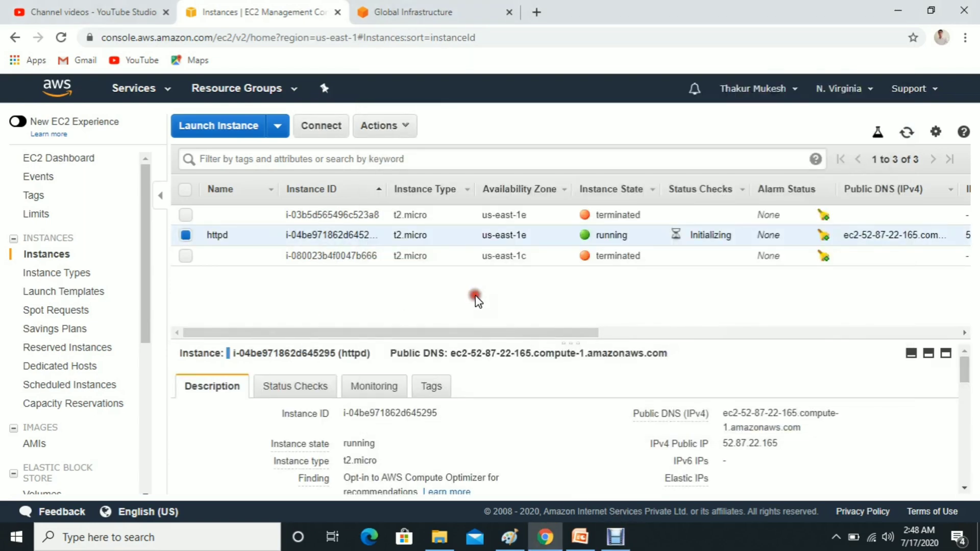
pyautogui.click(906, 132)
# Step: Start launching another instance from Amazon Linux 2 AMI (64-bit x86) with type t2.micro and the default instance details
pyautogui.click(224, 134)
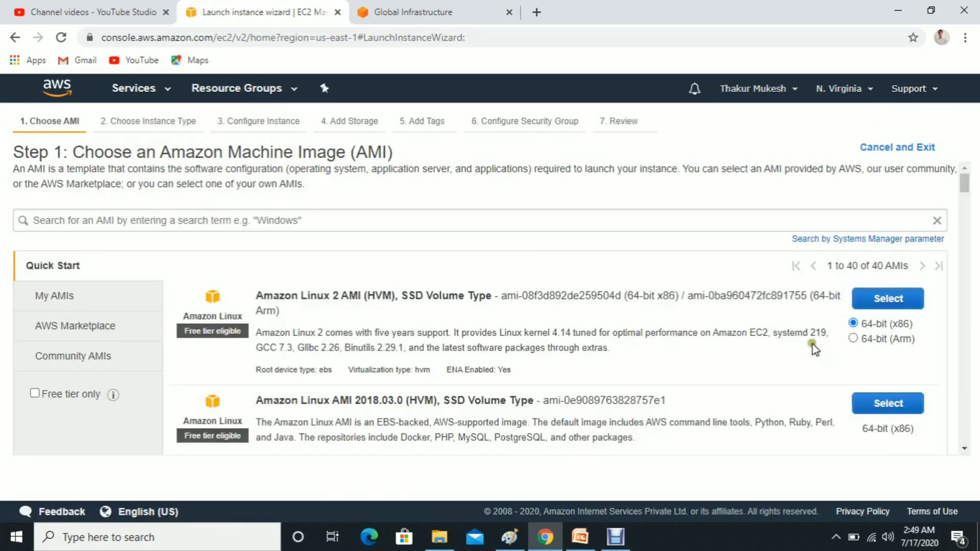
pyautogui.click(914, 301)
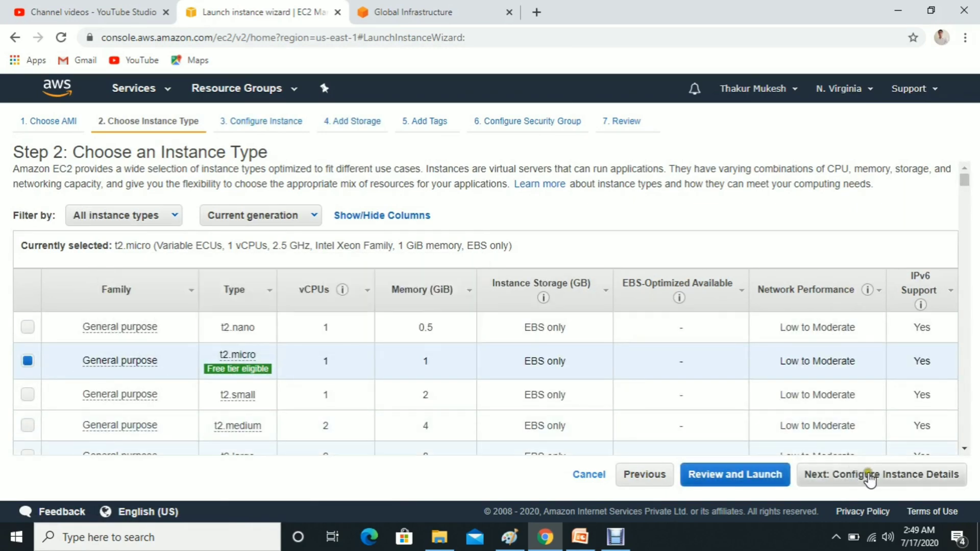
pyautogui.click(870, 474)
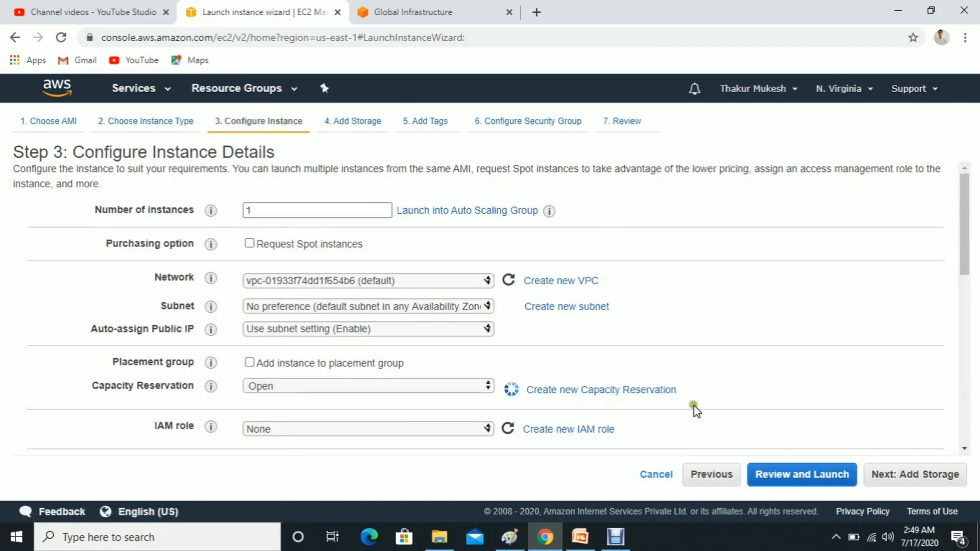
pyautogui.click(915, 473)
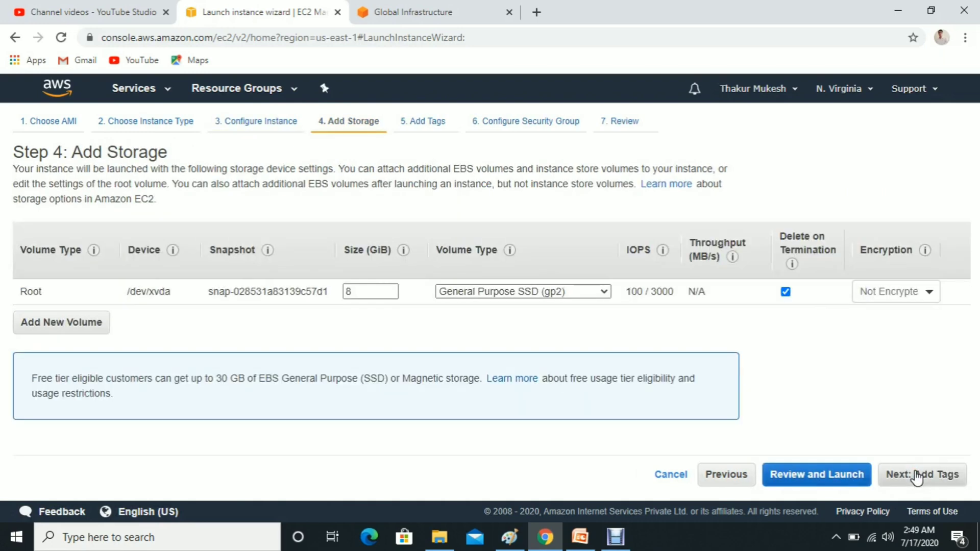
# Step: Turn off Delete on Termination for the new instance's 8 GiB root volume
pyautogui.click(917, 475)
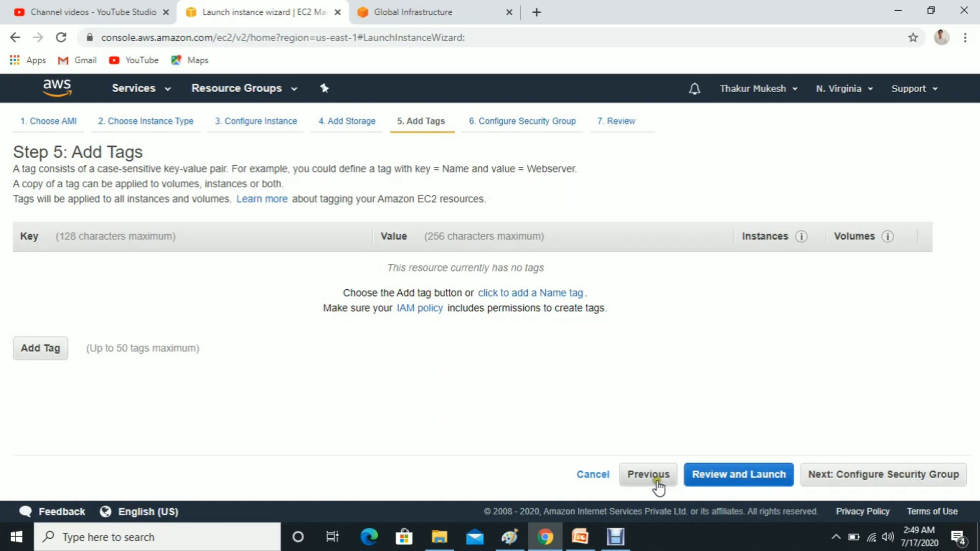
pyautogui.click(657, 482)
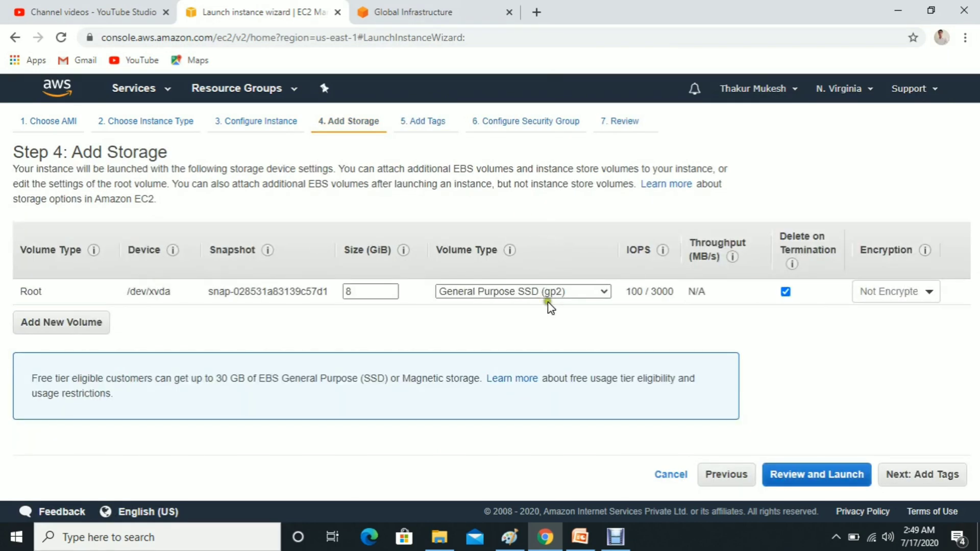
pyautogui.click(785, 292)
pyautogui.click(926, 474)
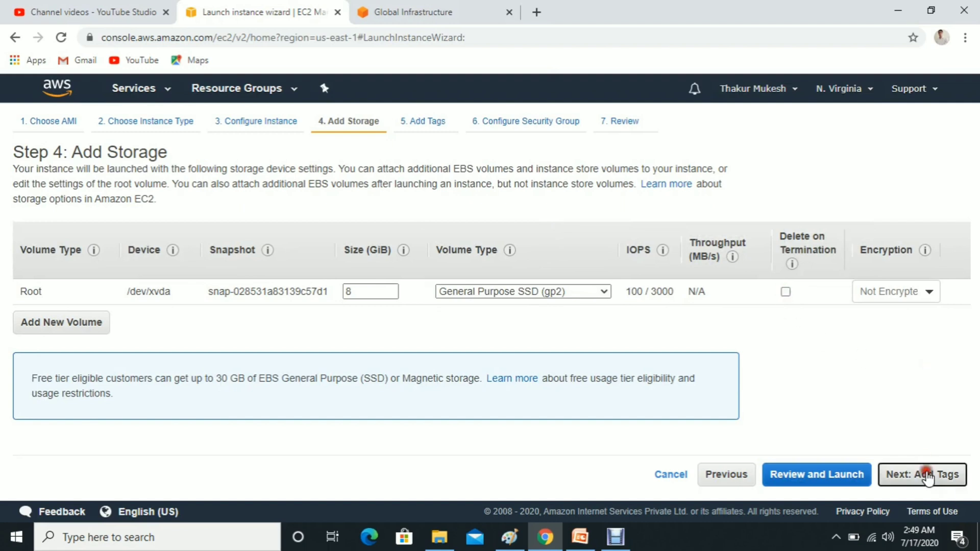
# Step: Launch the instance without tags, using the default new SSH security group and the existing key pair mytestaws, acknowledging access to its private key file
pyautogui.click(928, 477)
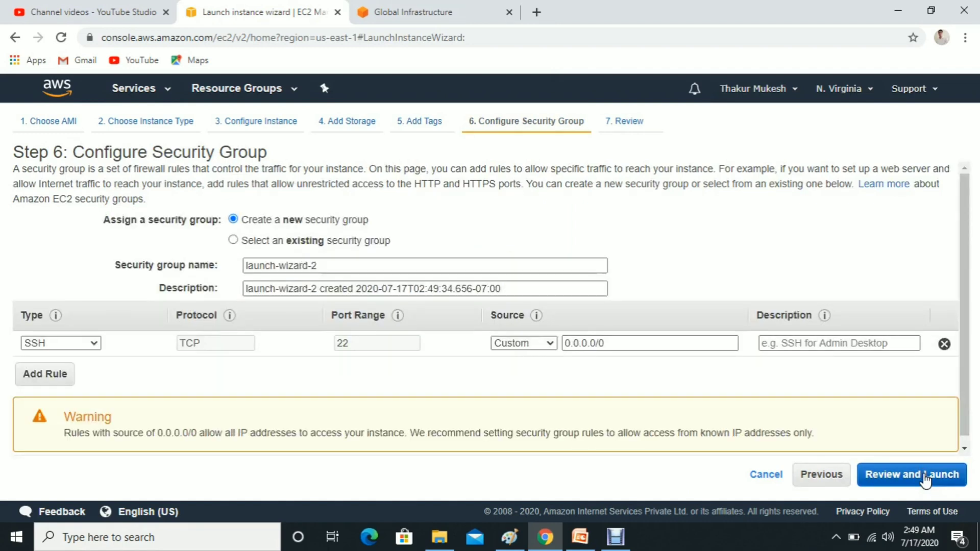
pyautogui.click(924, 476)
pyautogui.click(939, 473)
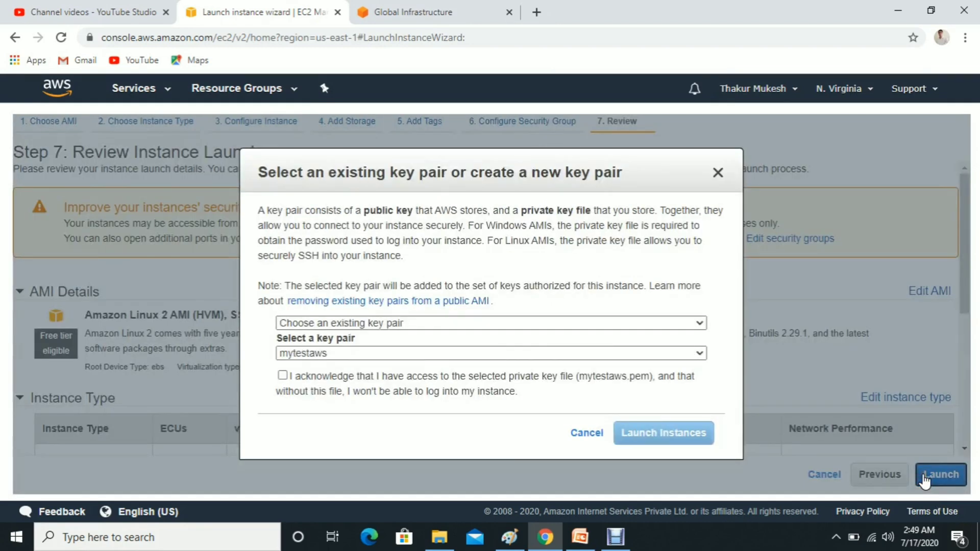
pyautogui.click(283, 376)
pyautogui.click(664, 437)
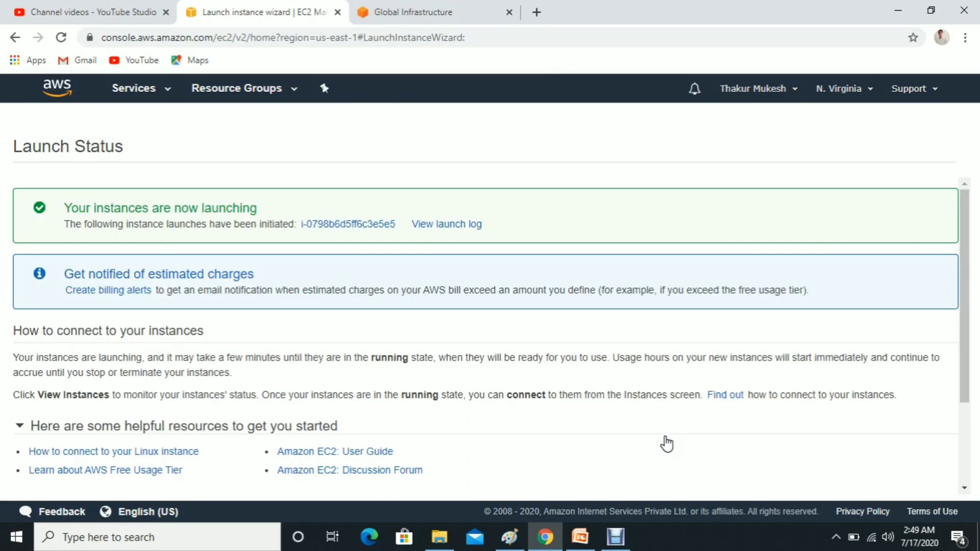
# Step: Open the instances list from the launch status page and refresh it to check the second instance's state
pyautogui.moveTo(969, 372); pyautogui.dragTo(975, 515)
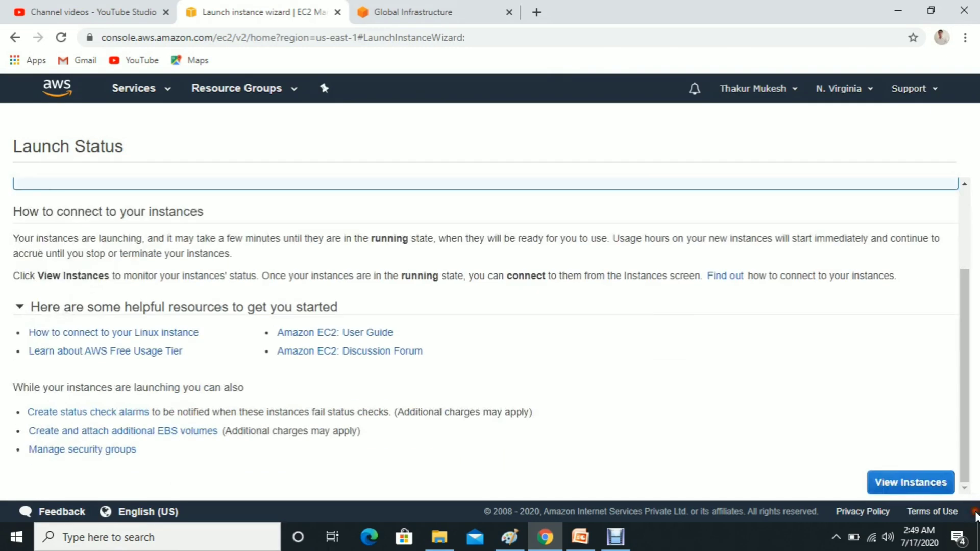
pyautogui.click(911, 484)
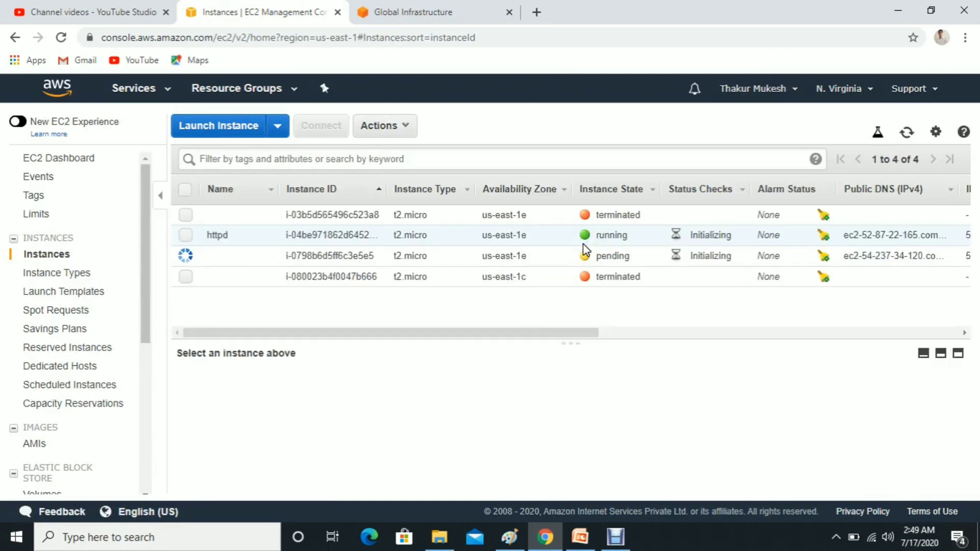
pyautogui.click(907, 133)
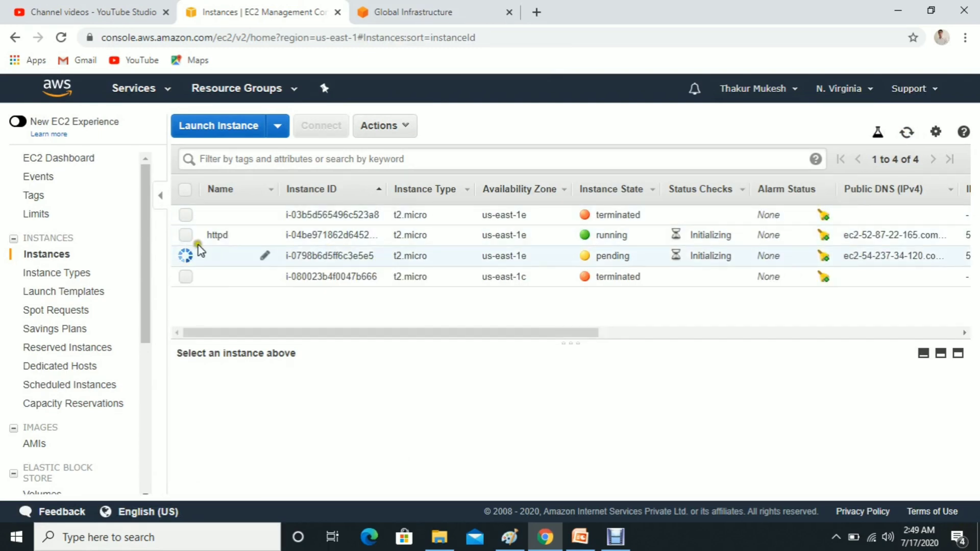
# Step: Select the httpd instance and examine its description: instance type, public and private IPs, Elastic IPs, availability zone and security groups
pyautogui.click(185, 235)
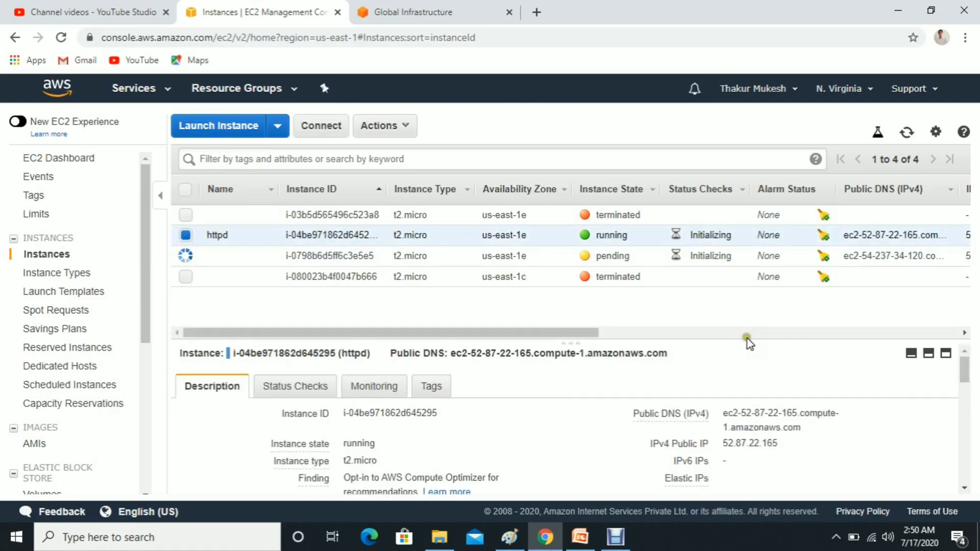
pyautogui.moveTo(747, 338); pyautogui.dragTo(747, 321)
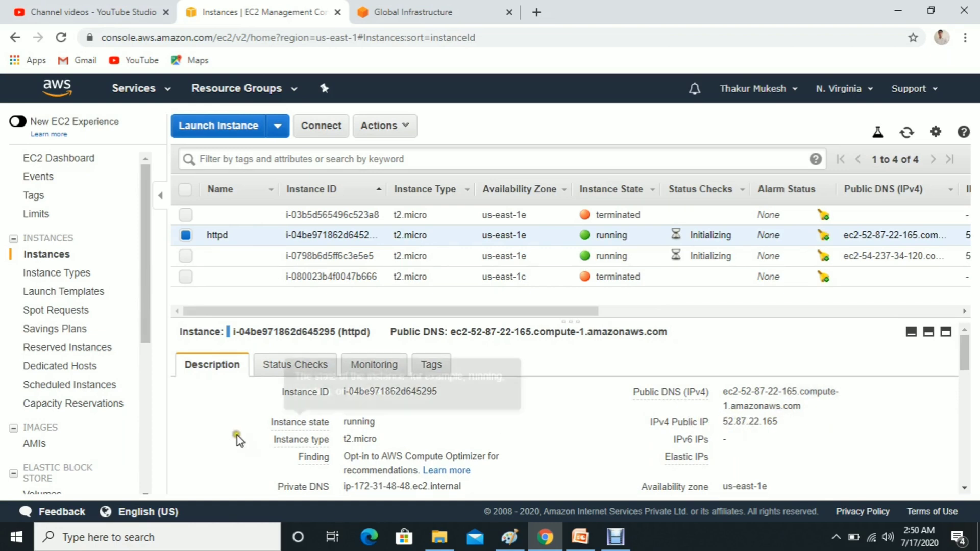
pyautogui.moveTo(286, 439)
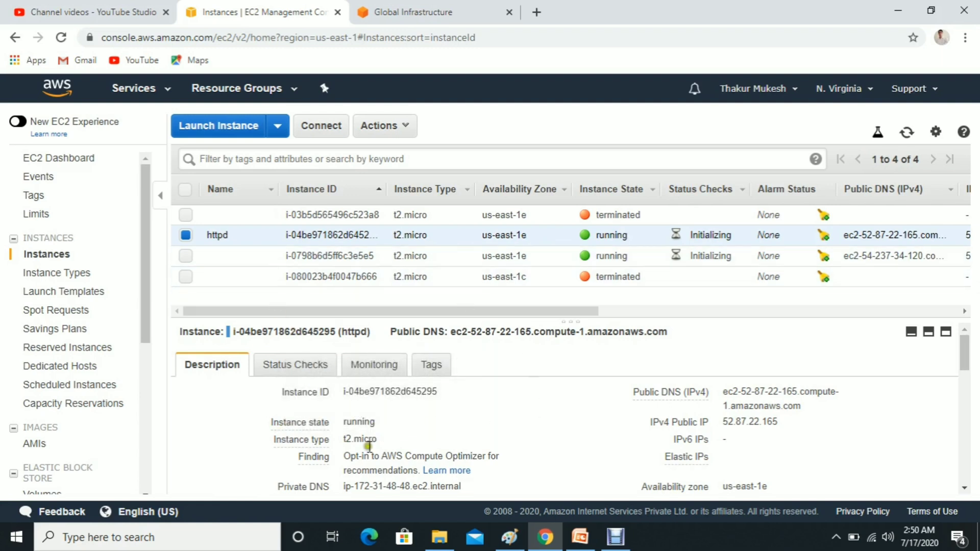
pyautogui.moveTo(286, 460)
pyautogui.moveTo(753, 422)
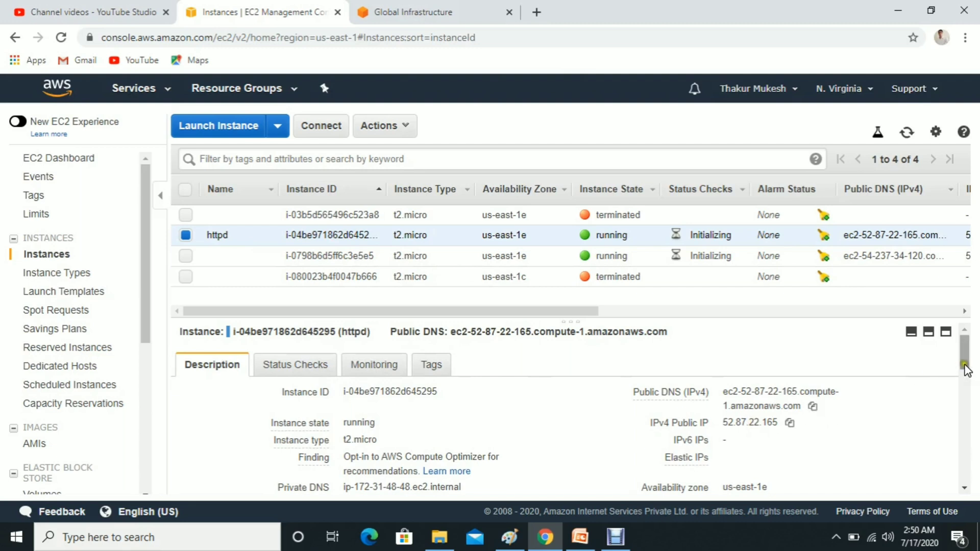
pyautogui.moveTo(963, 366); pyautogui.dragTo(964, 372)
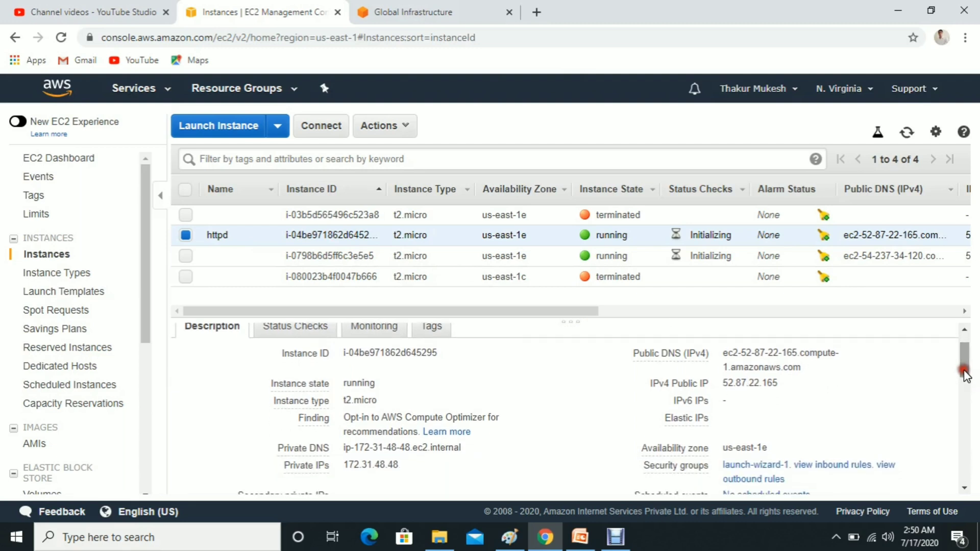
pyautogui.moveTo(700, 425)
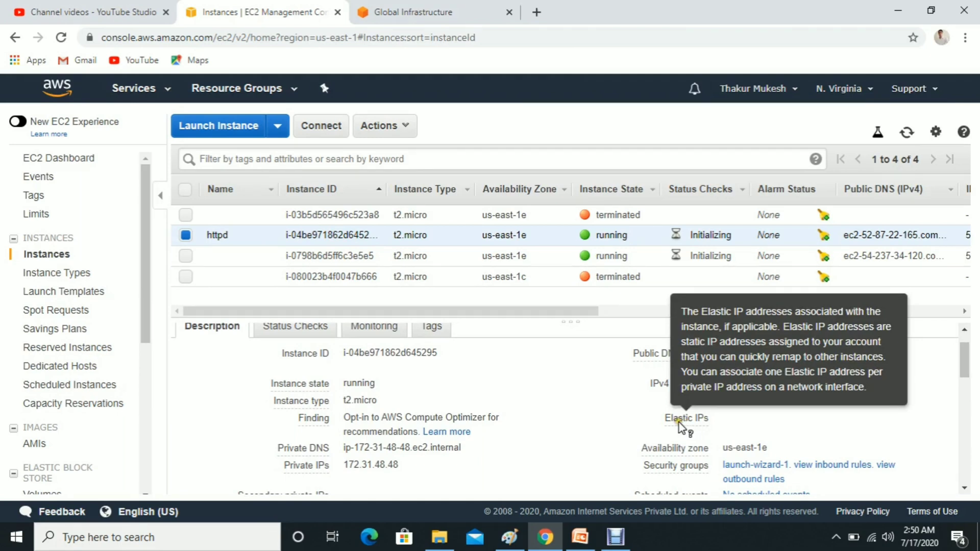
pyautogui.click(723, 421)
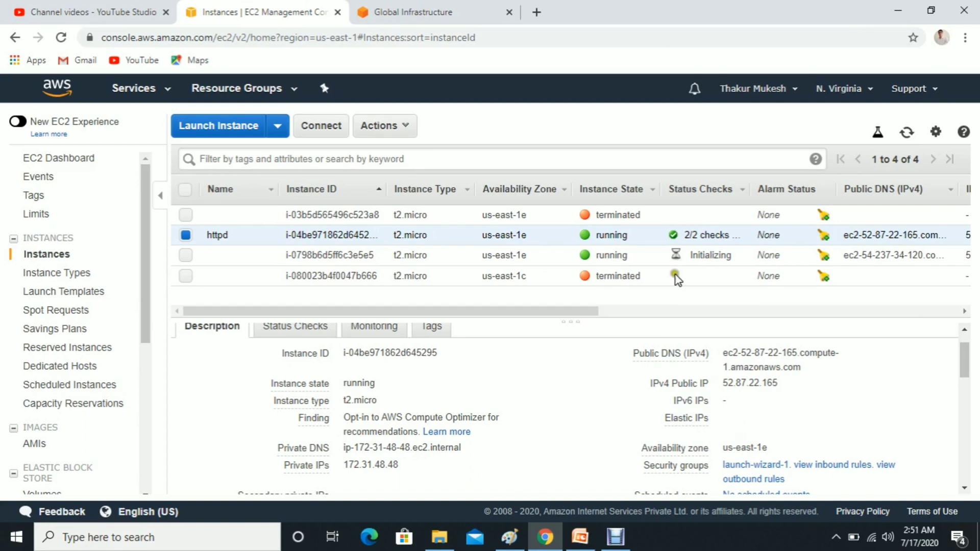
pyautogui.click(710, 335)
pyautogui.moveTo(698, 425)
pyautogui.click(964, 488)
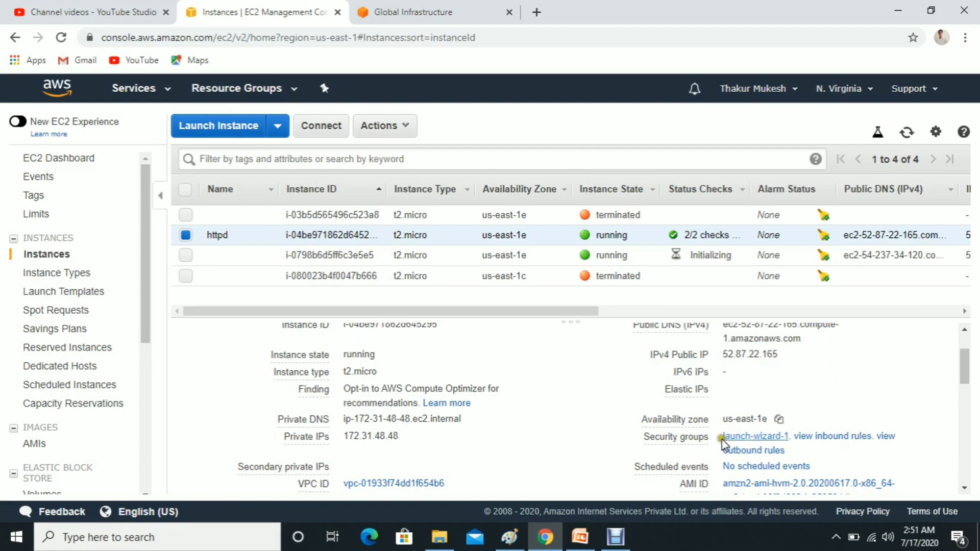
pyautogui.moveTo(661, 440)
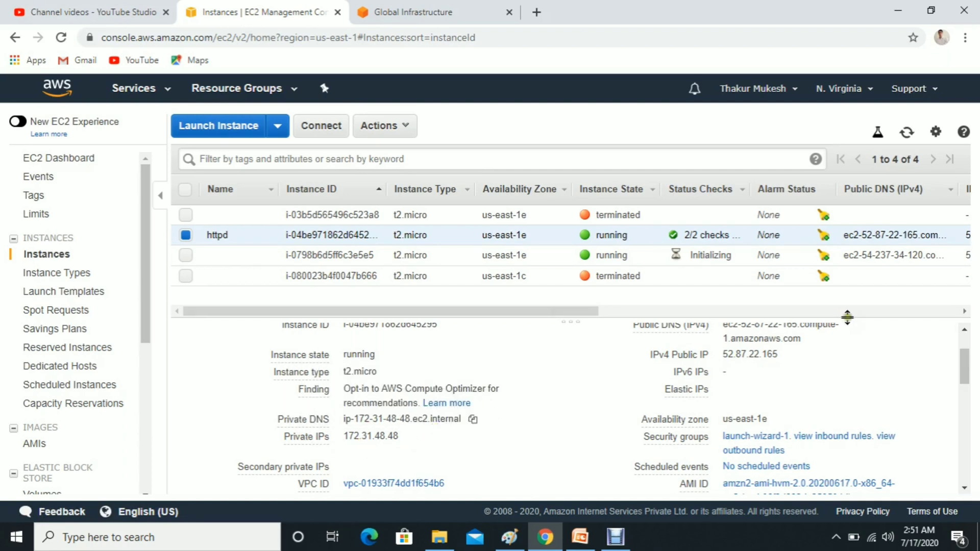
pyautogui.moveTo(967, 357); pyautogui.dragTo(969, 349)
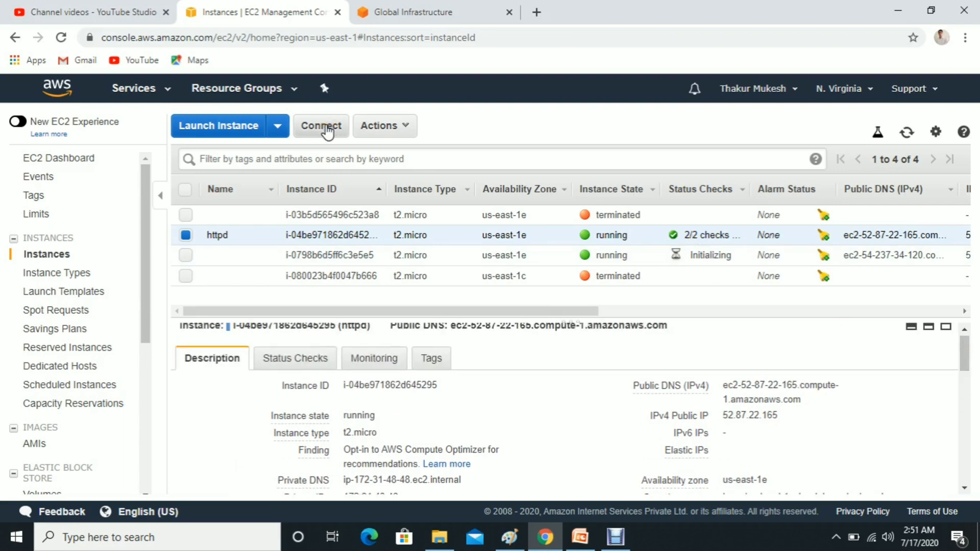
# Step: Connect to the httpd instance through EC2 Instance Connect with the user name ec2-user
pyautogui.click(325, 127)
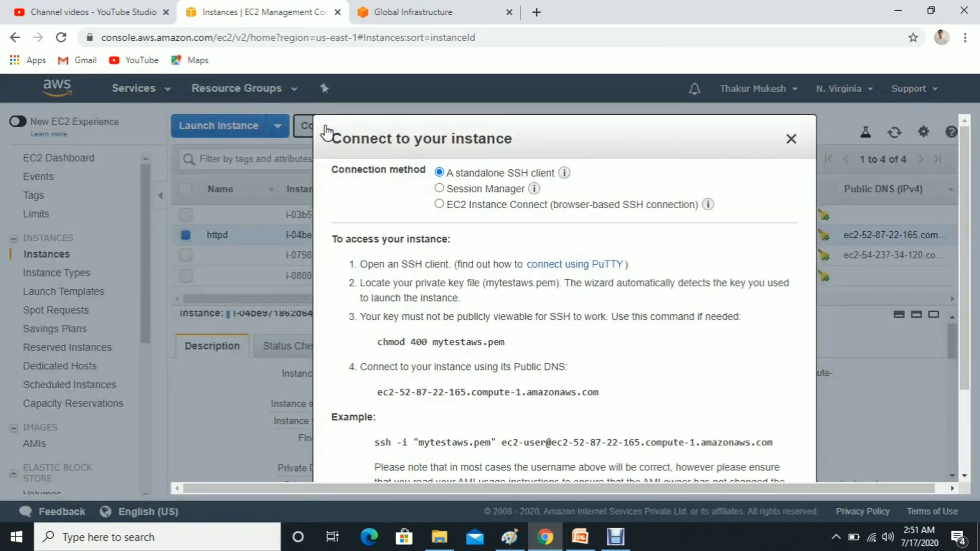
pyautogui.click(442, 205)
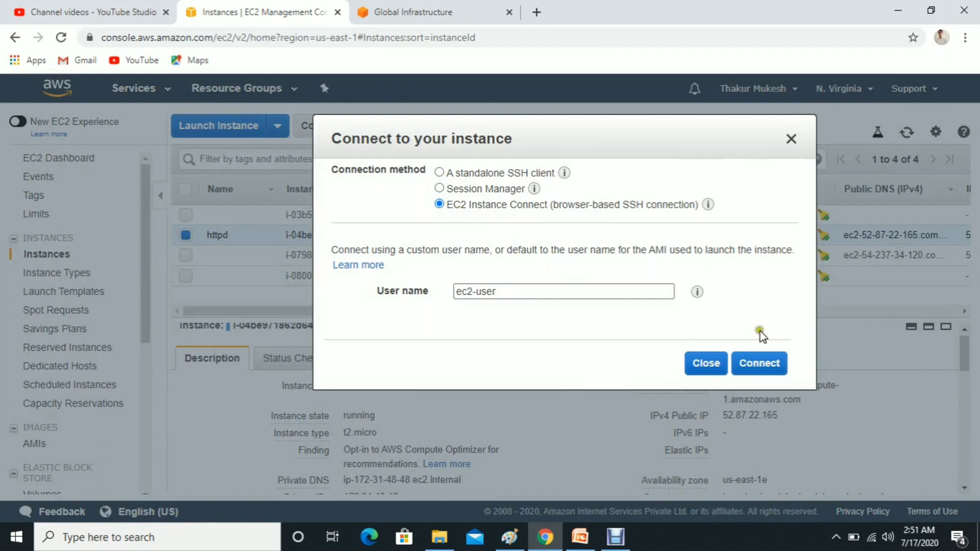
pyautogui.click(760, 363)
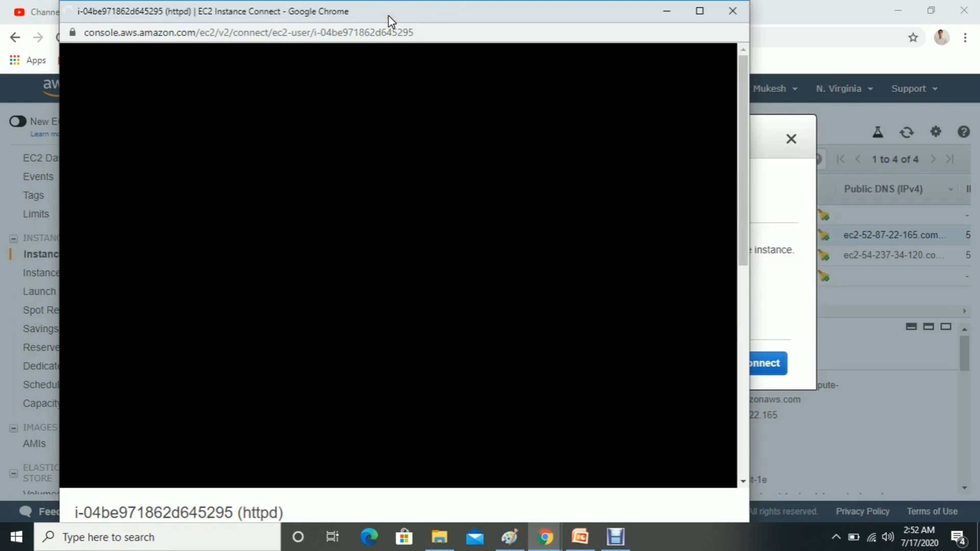
# Step: Shrink the EC2 Instance Connect terminal window and reposition it so its whole console area fits on screen
pyautogui.moveTo(388, 16); pyautogui.dragTo(436, 44)
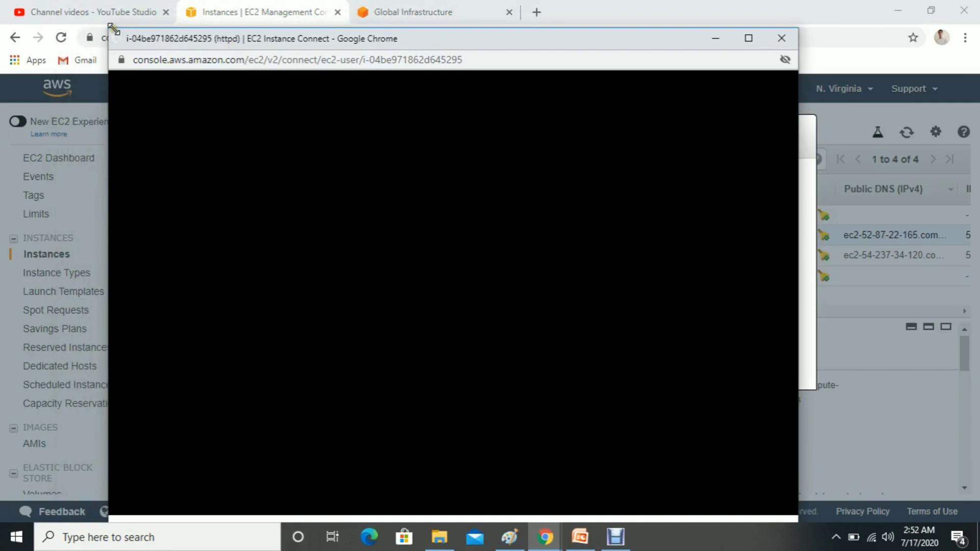
pyautogui.moveTo(111, 28); pyautogui.dragTo(203, 75)
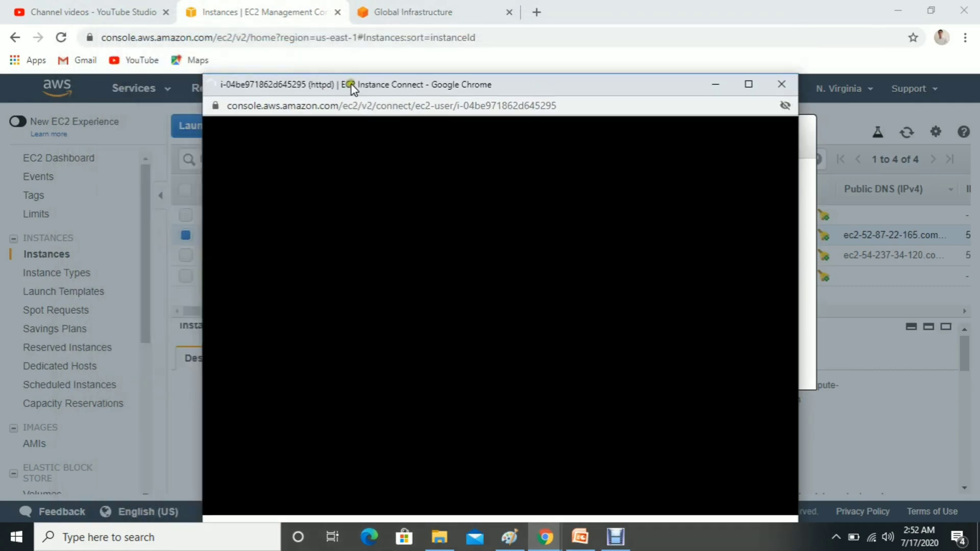
pyautogui.moveTo(353, 90); pyautogui.dragTo(260, 39)
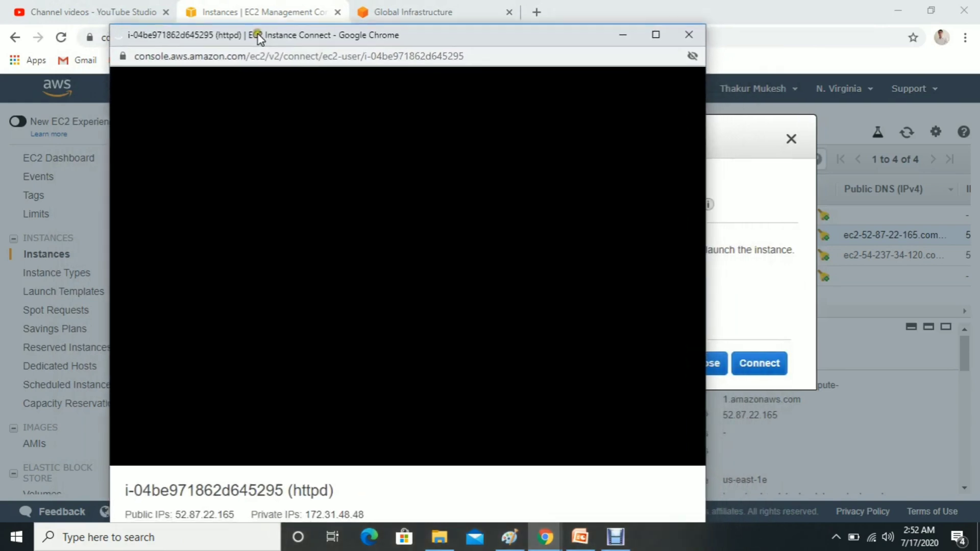
pyautogui.moveTo(431, 39); pyautogui.dragTo(415, 29)
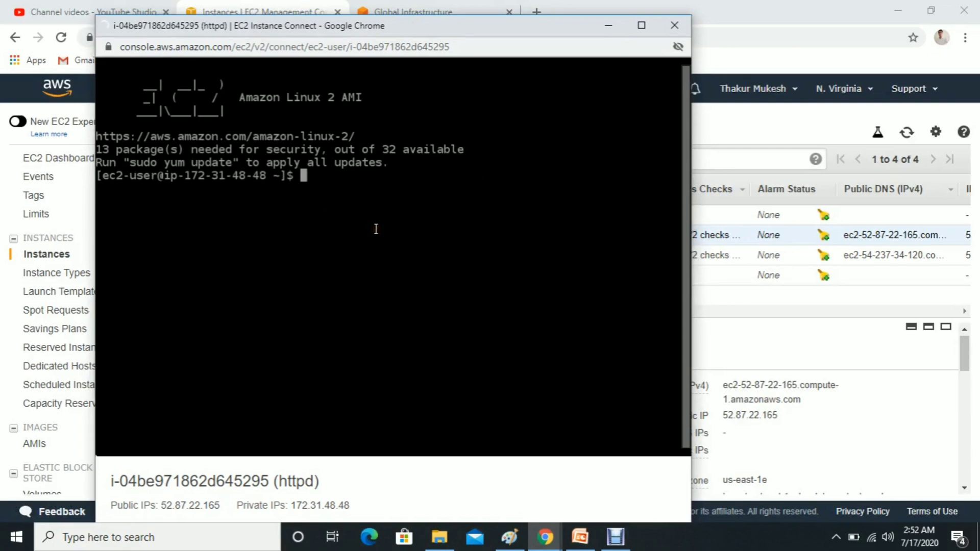
# Step: Switch to the root user with sudo su - and install the web server with yum install httpd, accepting the package installation
pyautogui.write('sudo su -')
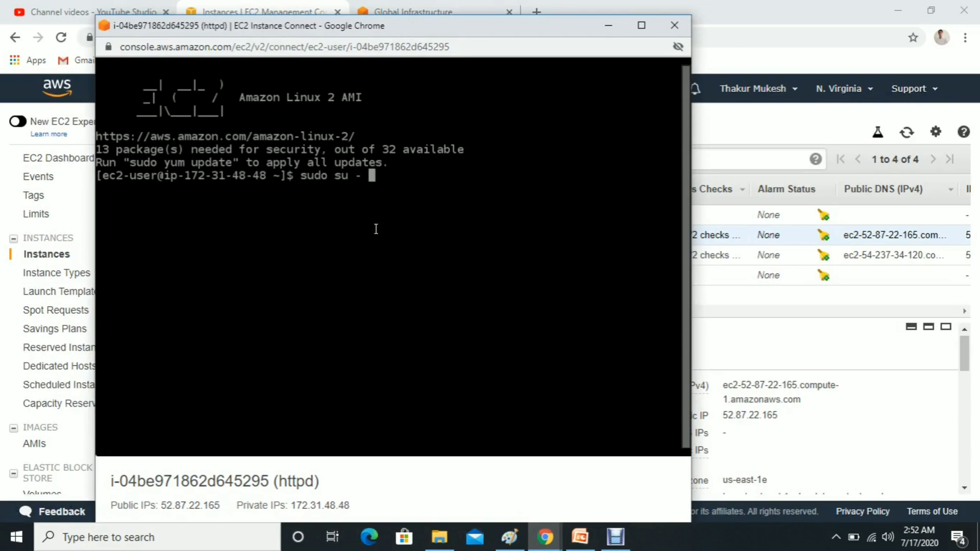
pyautogui.press('Return')
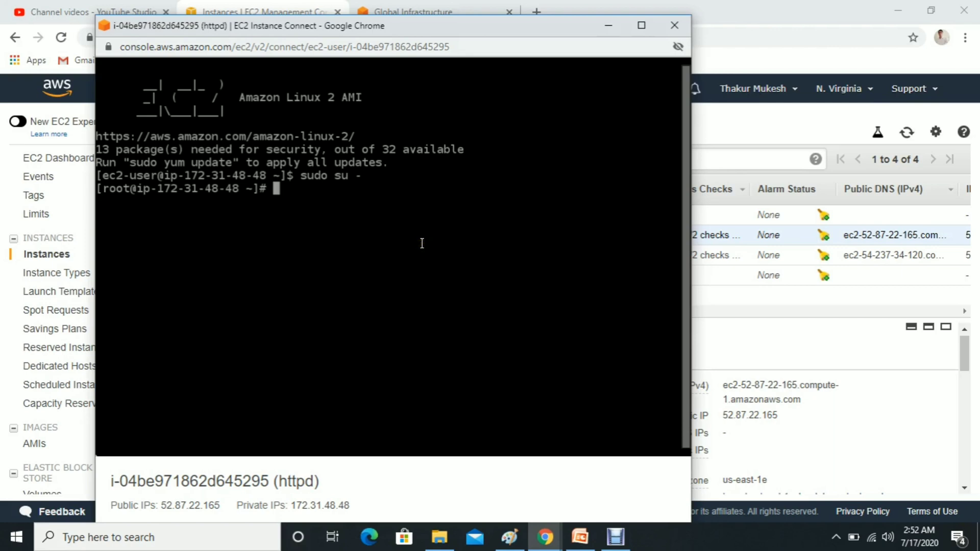
pyautogui.write('yum install httpd')
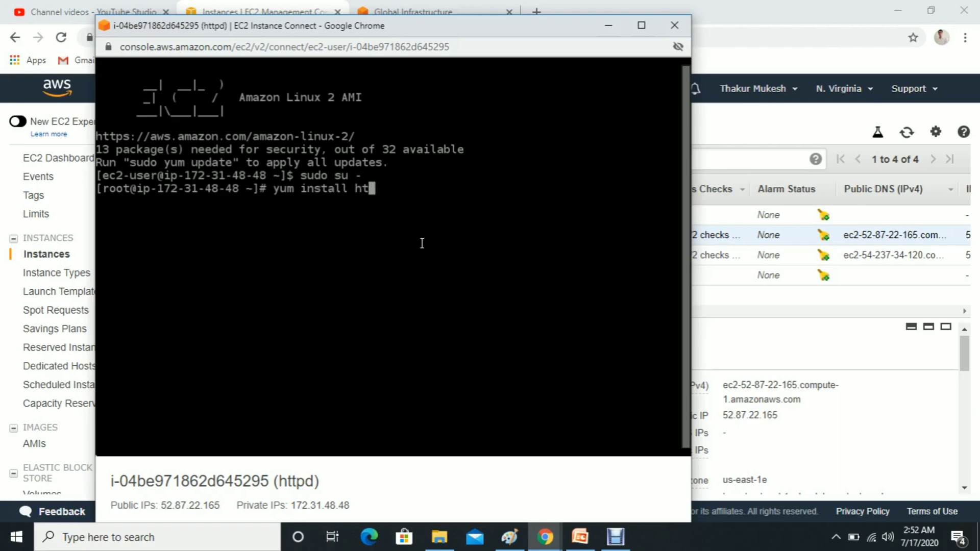
pyautogui.press('Return')
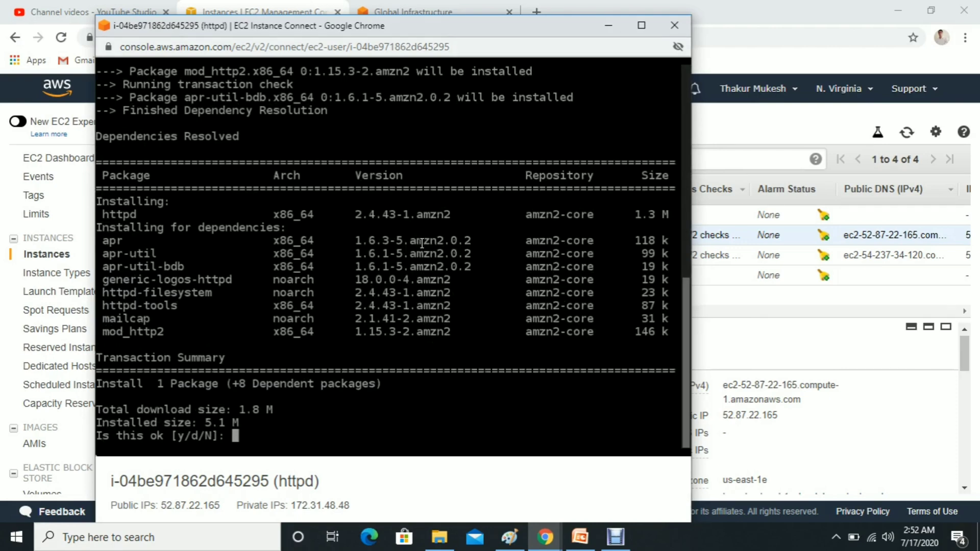
pyautogui.write('y')
pyautogui.press('Return')
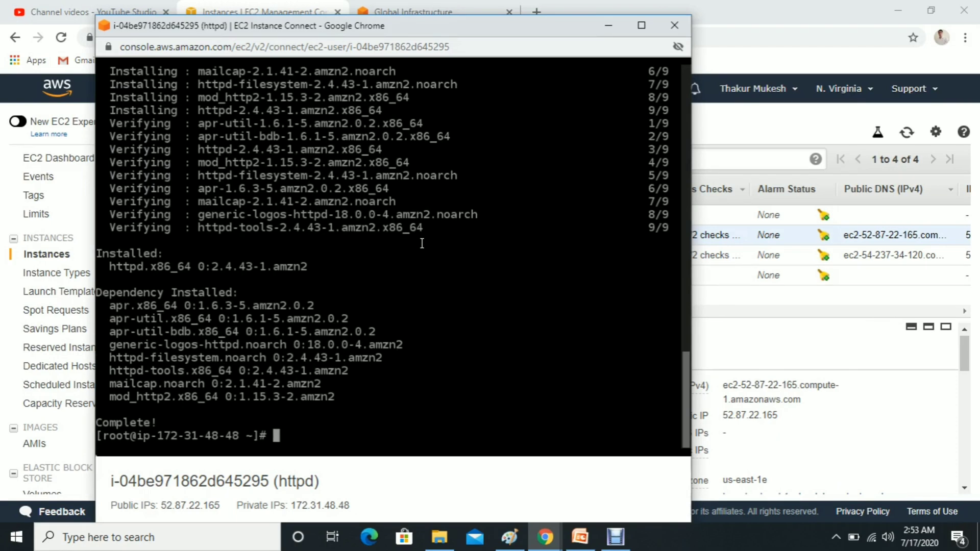
# Step: Change the working directory to /var/www/html/
pyautogui.write('cd /var/ww')
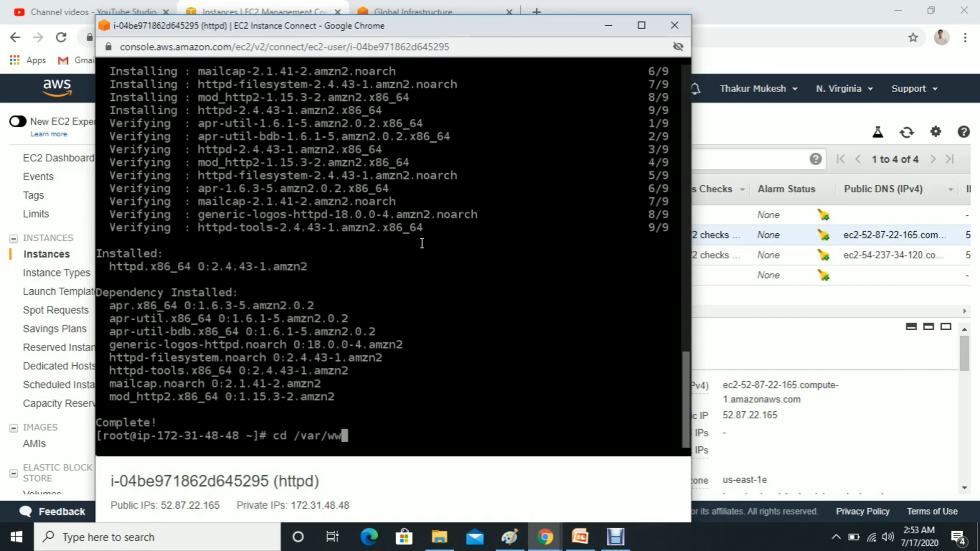
pyautogui.write('w/html/')
pyautogui.press('Return')
# Step: Create an empty index.html in the web root with vi, writing the file and quitting the editor
pyautogui.write('vi ')
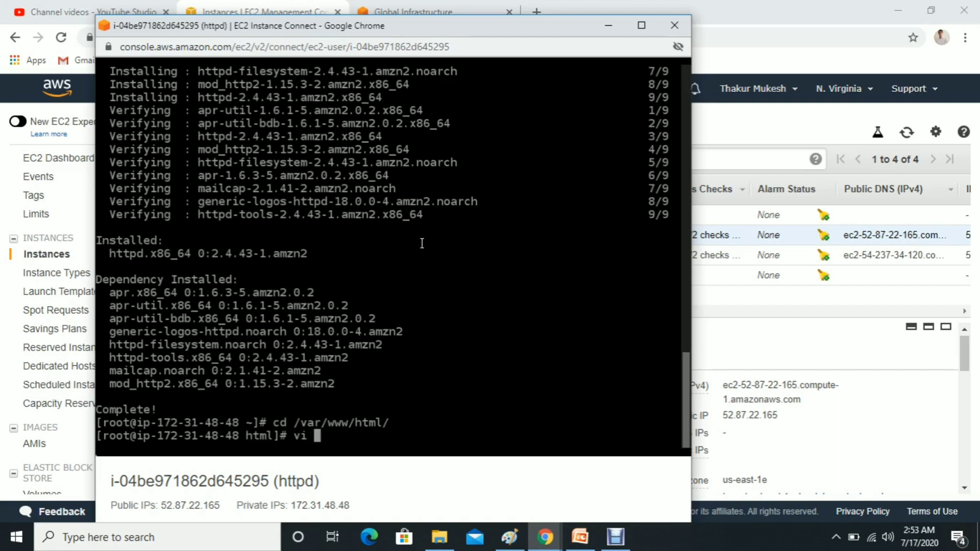
pyautogui.write('inde')
pyautogui.write('x.html')
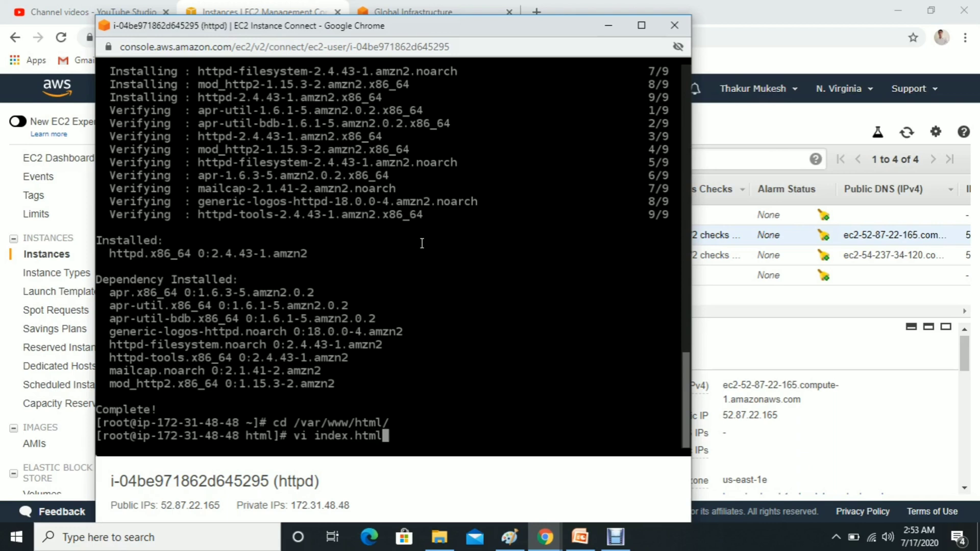
pyautogui.press('Return')
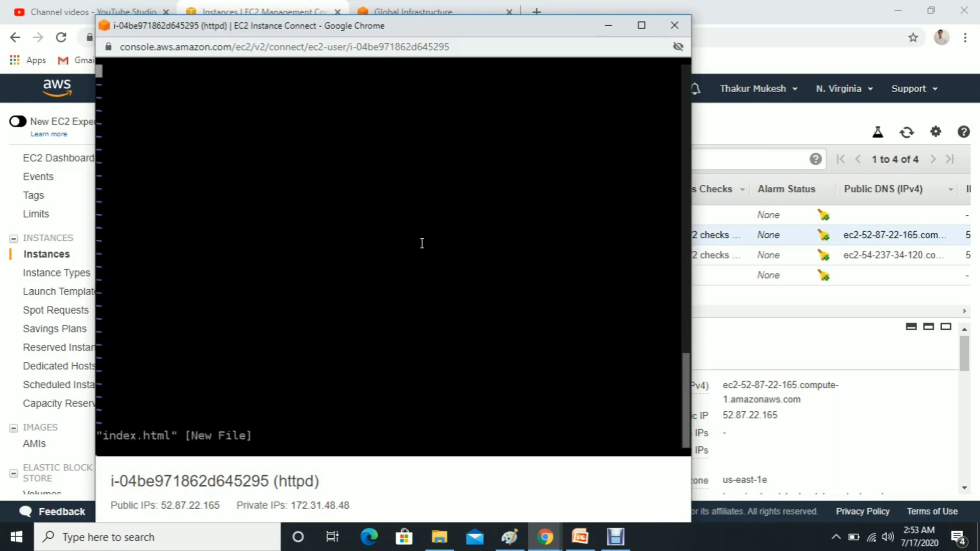
pyautogui.write(':wq')
pyautogui.press('Return')
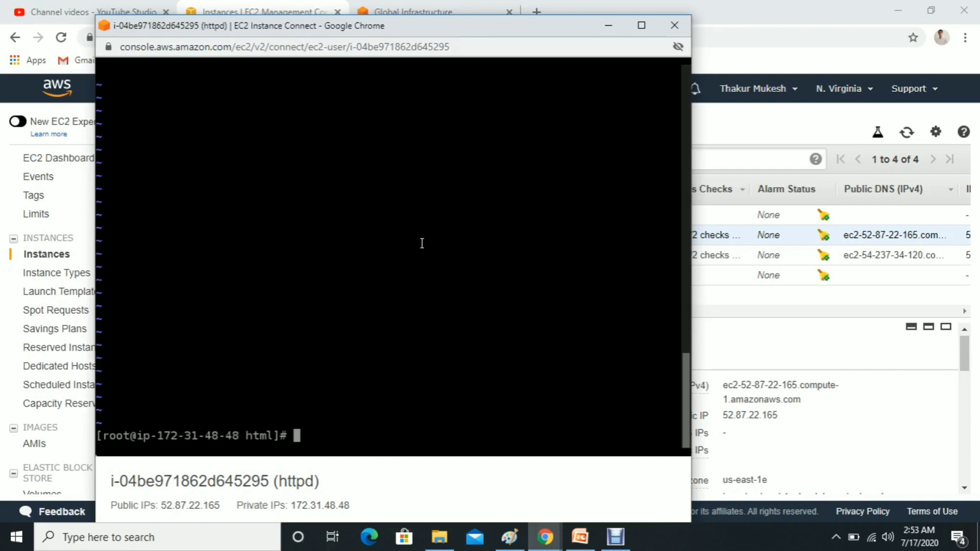
# Step: Open indext.html in vim and enter the opening <html> tag with an indented <h1> tag beneath it
pyautogui.write('vim indext.h')
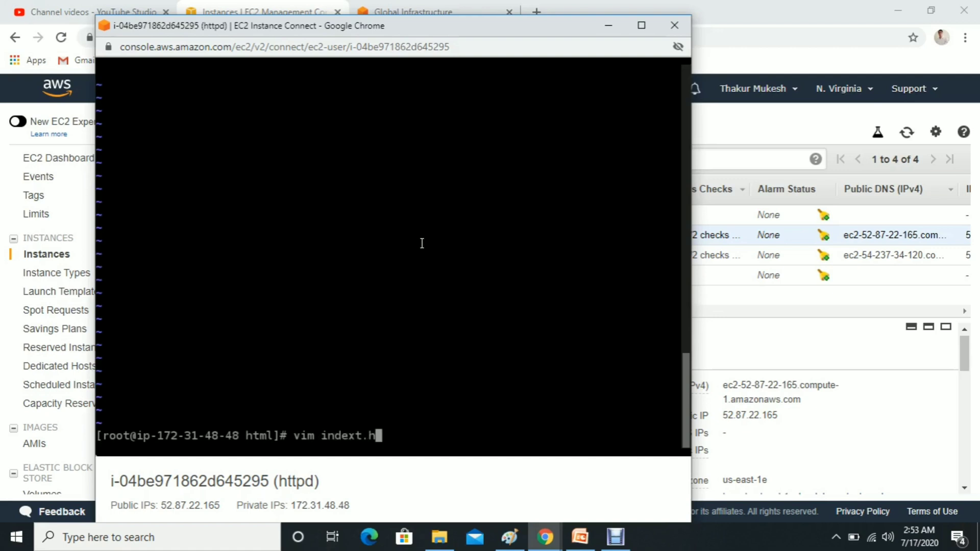
pyautogui.write('tml')
pyautogui.press('Return')
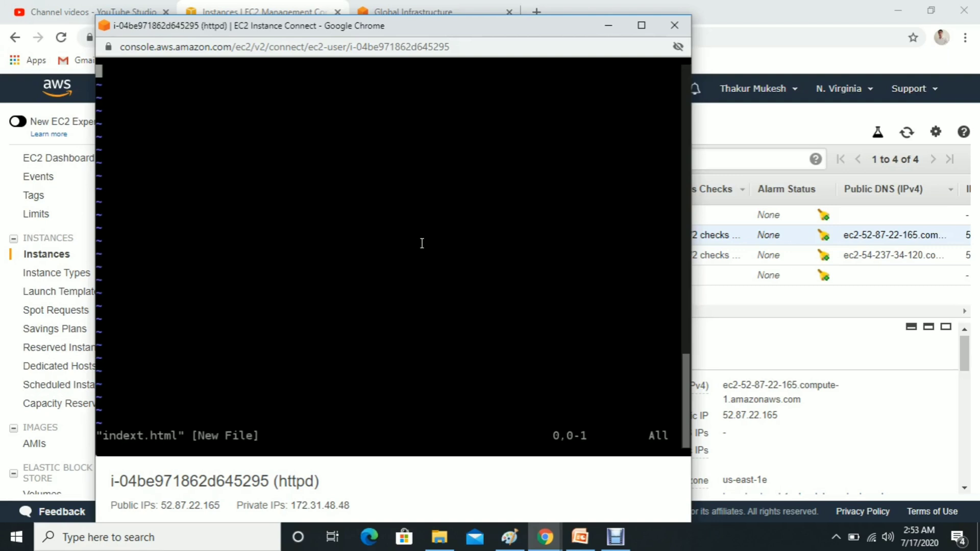
pyautogui.press('i')
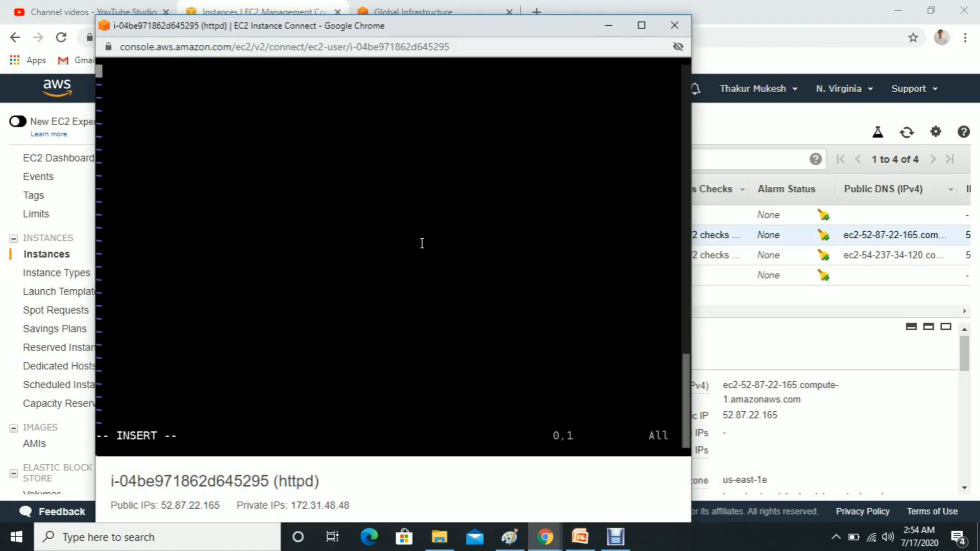
pyautogui.write('<html>')
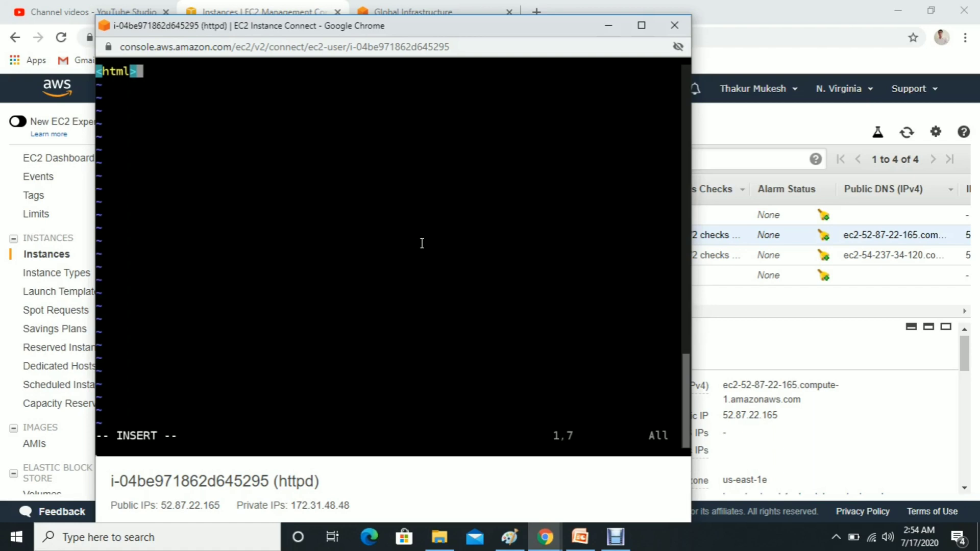
pyautogui.press('Return')
pyautogui.press('Tab')
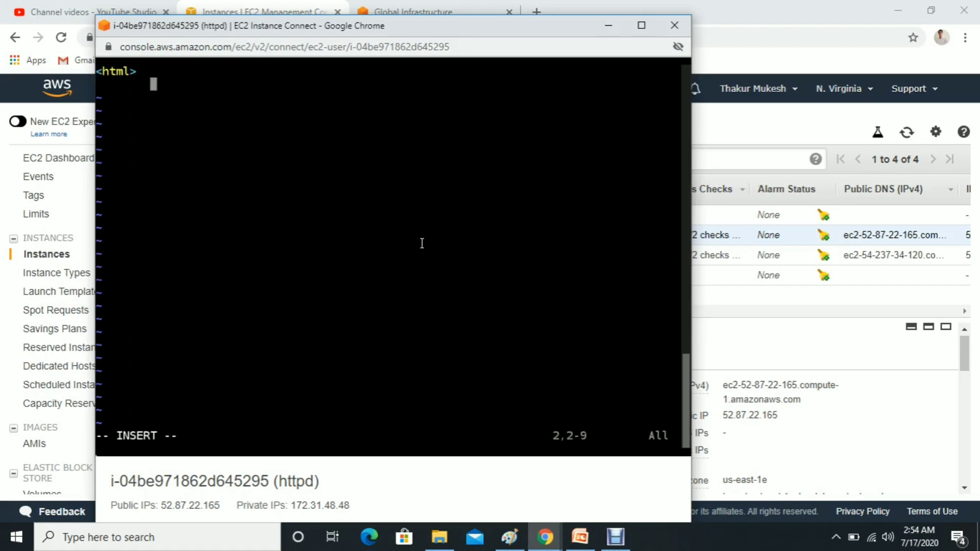
pyautogui.write('<h1>')
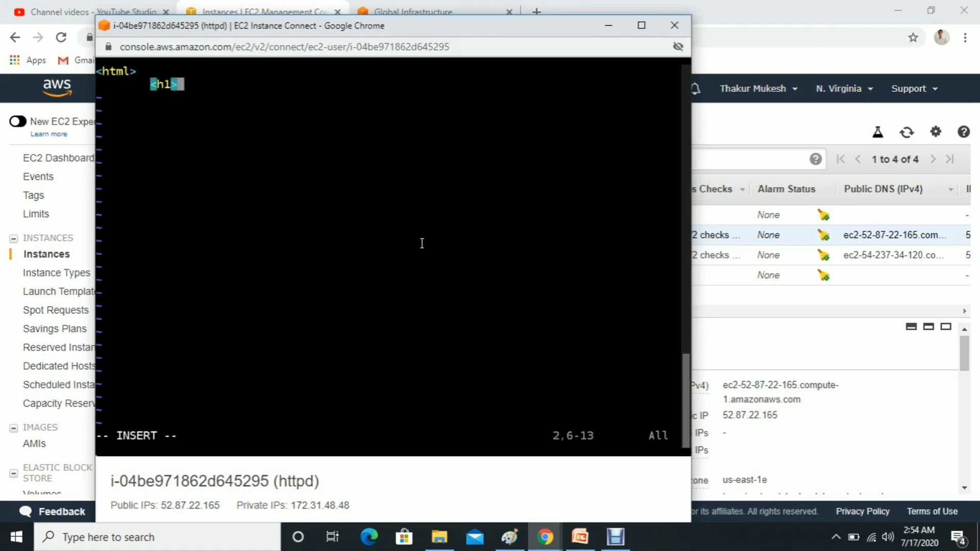
pyautogui.press('Return')
pyautogui.press('Tab')
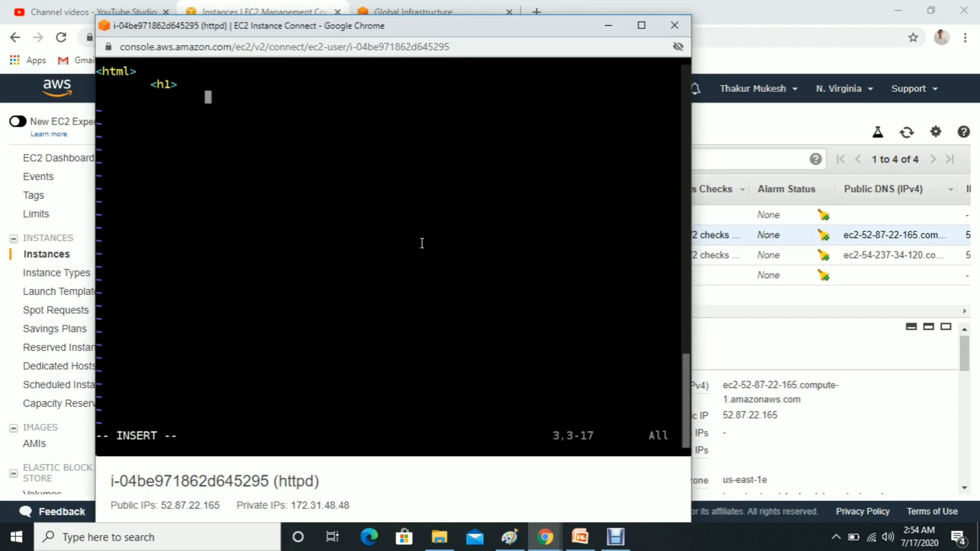
# Step: Add the heading text "Hi This is Tech Kala Page" on its own indented line inside the h1 element
pyautogui.write('Hi Thisis')
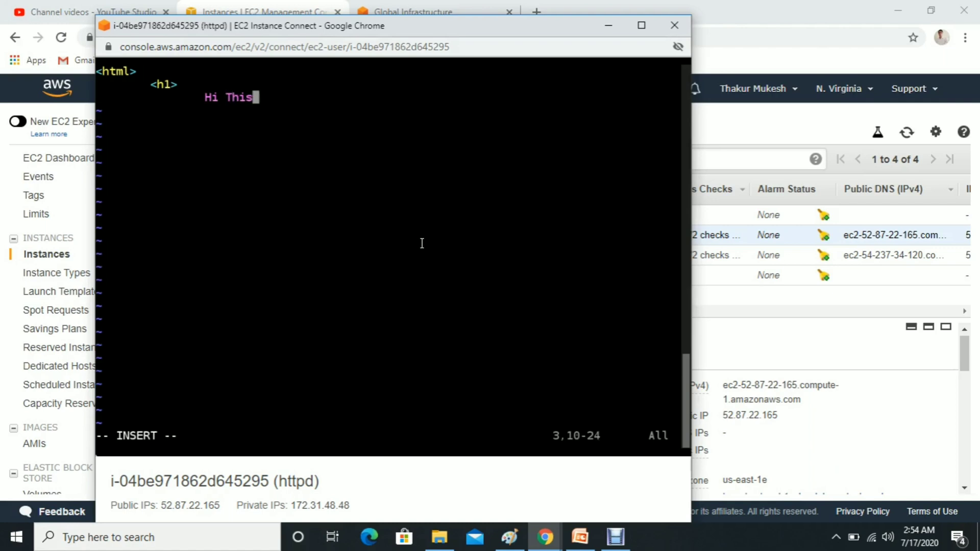
pyautogui.press('BackSpace')
pyautogui.press('BackSpace')
pyautogui.write('is Te')
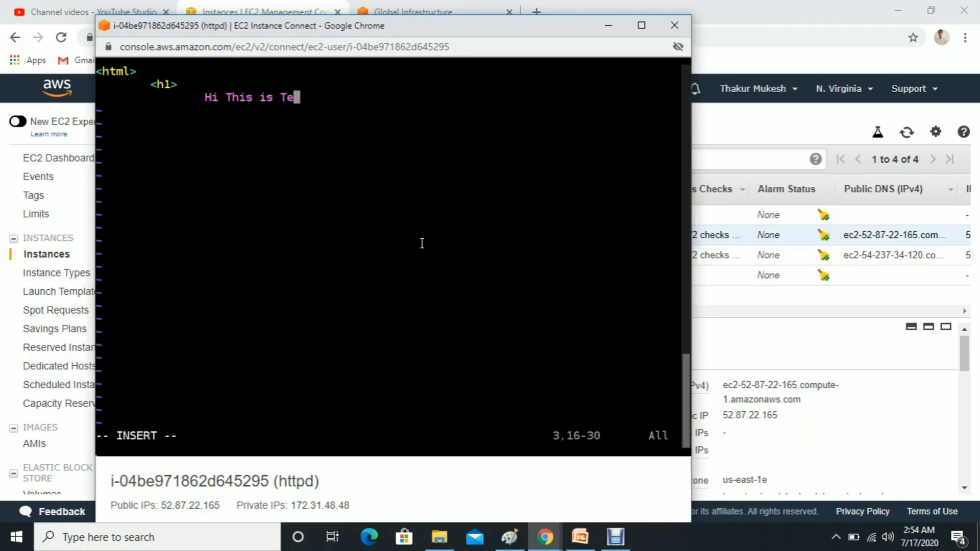
pyautogui.write('ch Kala')
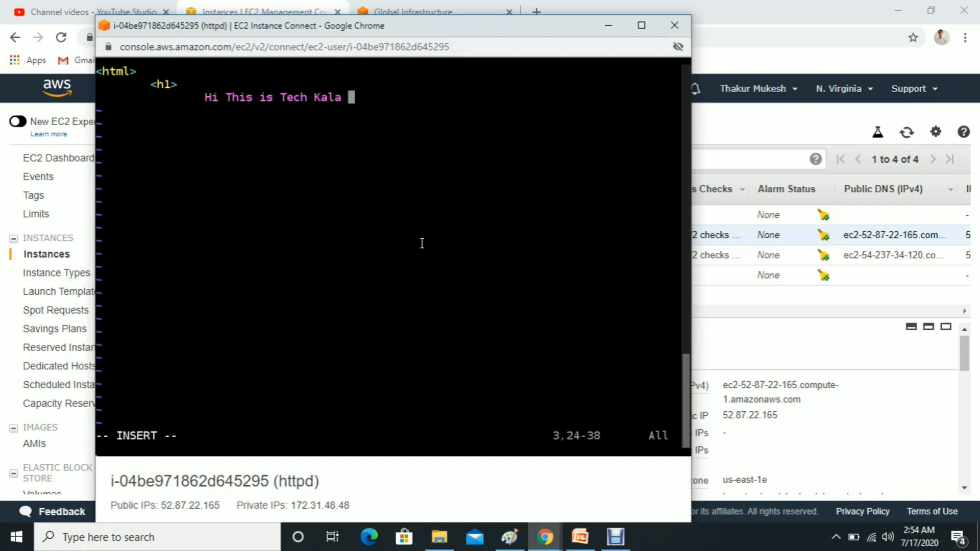
pyautogui.write(' Page')
pyautogui.press('Left')
pyautogui.press('Left')
pyautogui.press('Left')
pyautogui.press('Left')
pyautogui.press('Left')
pyautogui.press('Left')
pyautogui.press('Right')
pyautogui.press('Right')
pyautogui.press('Right')
pyautogui.press('Right')
pyautogui.press('Right')
pyautogui.press('Right')
pyautogui.press('BackSpace')
pyautogui.write('"')
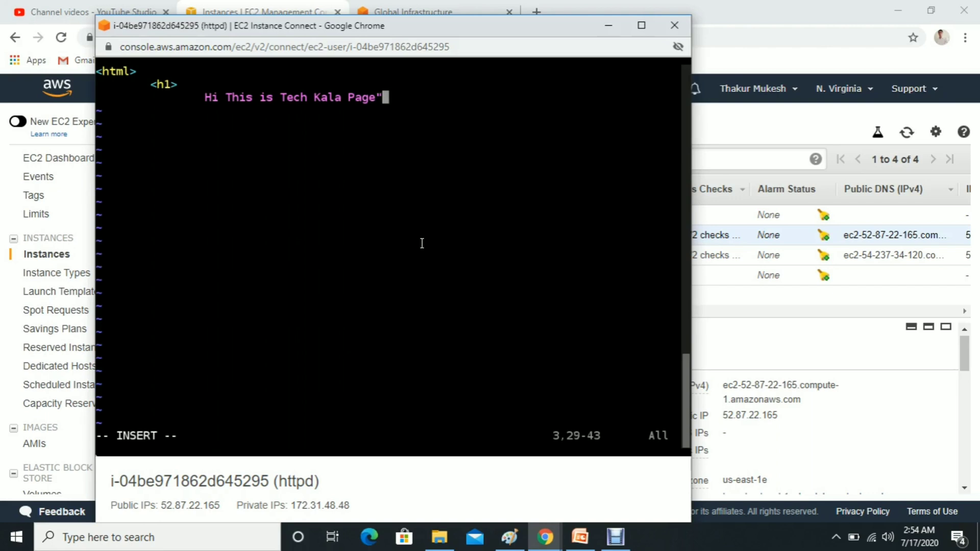
pyautogui.press('BackSpace')
pyautogui.press('Return')
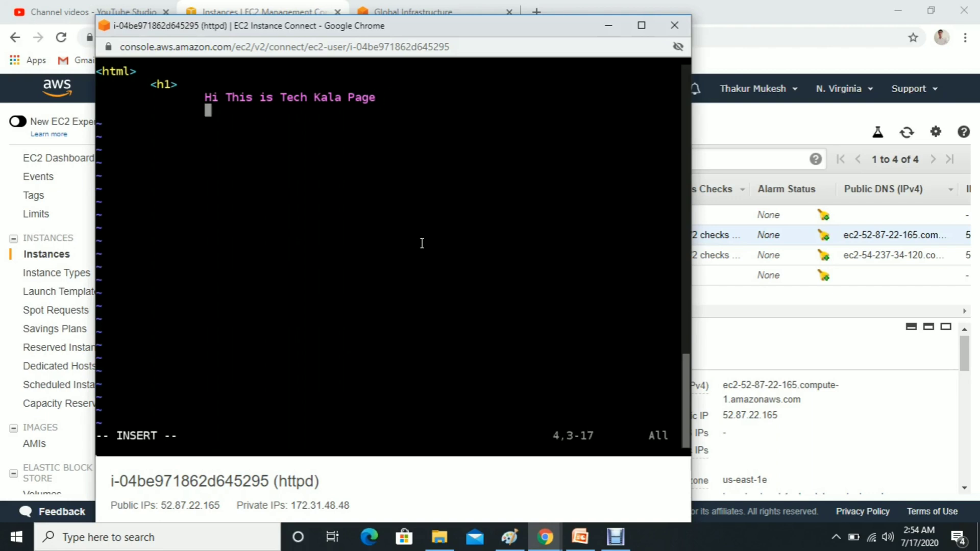
# Step: Close the page markup with </h1> and </html> on separate lines below the heading text
pyautogui.write('<h')
pyautogui.press('BackSpace')
pyautogui.write('/h1>')
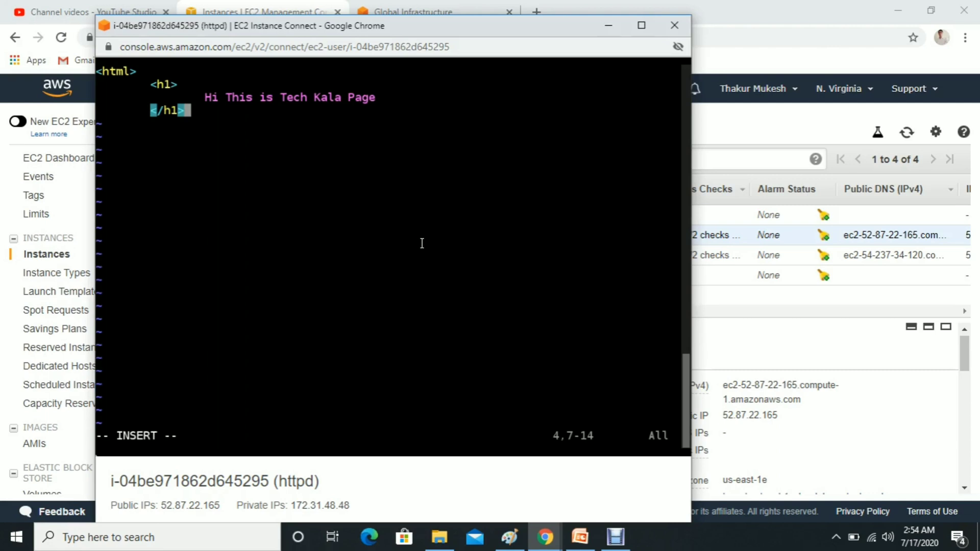
pyautogui.press('Return')
pyautogui.write('<')
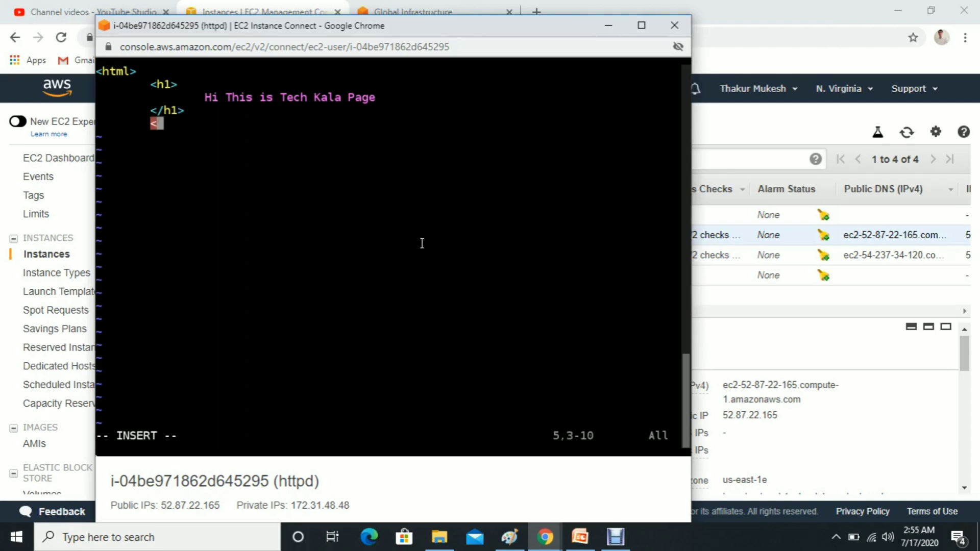
pyautogui.write('/html')
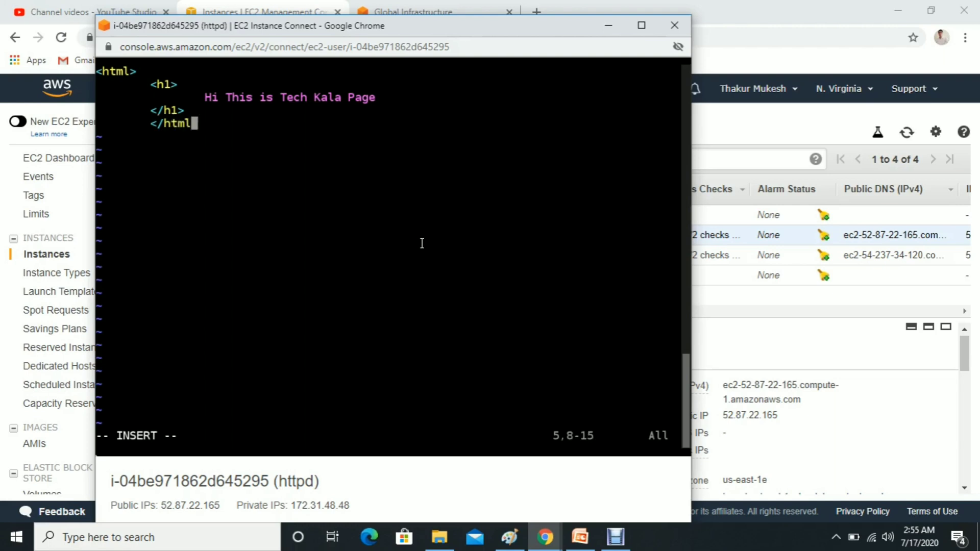
pyautogui.write('?')
pyautogui.press('Return')
pyautogui.press('BackSpace')
pyautogui.press('BackSpace')
pyautogui.press('BackSpace')
pyautogui.write('>')
pyautogui.press('Return')
# Step: Save indext.html and quit vim
pyautogui.press('Escape')
pyautogui.write(':')
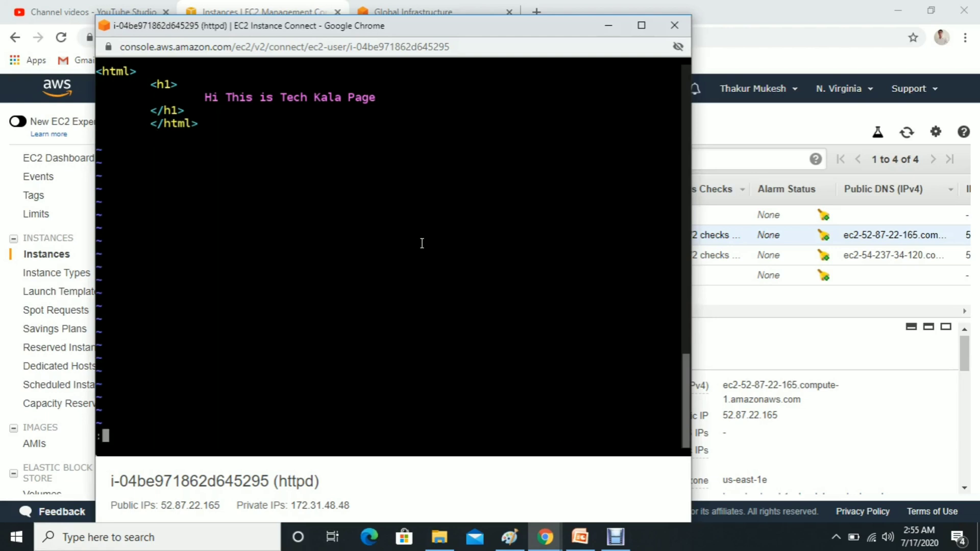
pyautogui.write('wq')
pyautogui.press('Return')
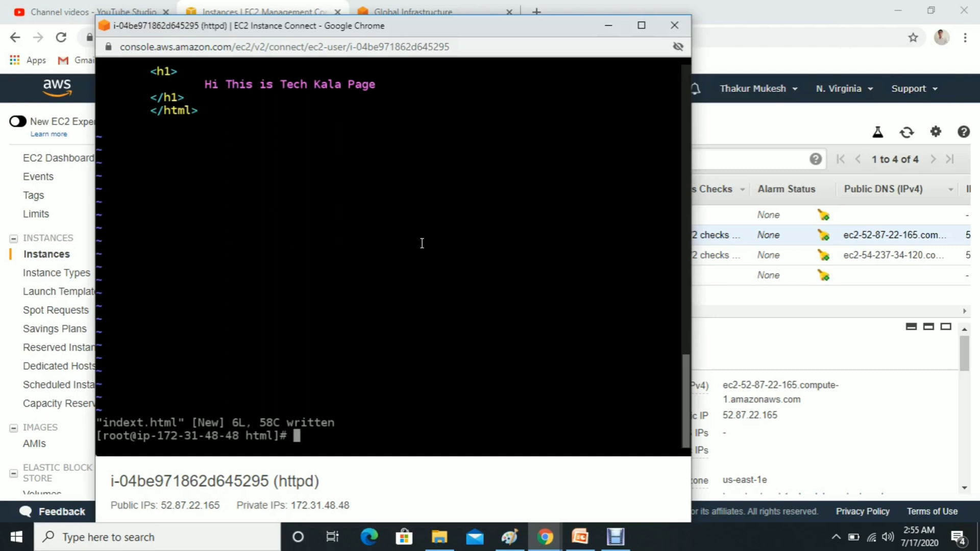
# Step: Display the instance's operating system release information with cat /etc/*release
pyautogui.write('cat /etc/')
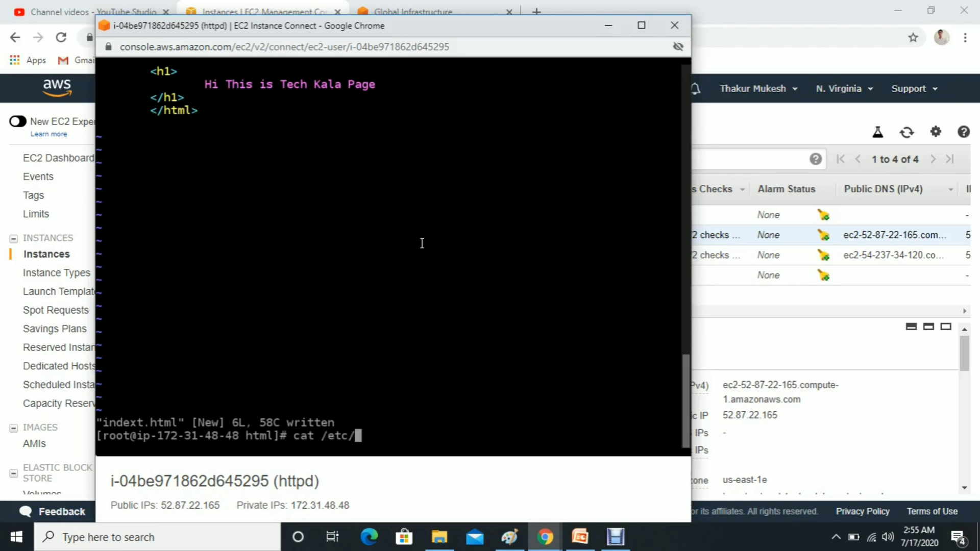
pyautogui.write('*relese')
pyautogui.press('Return')
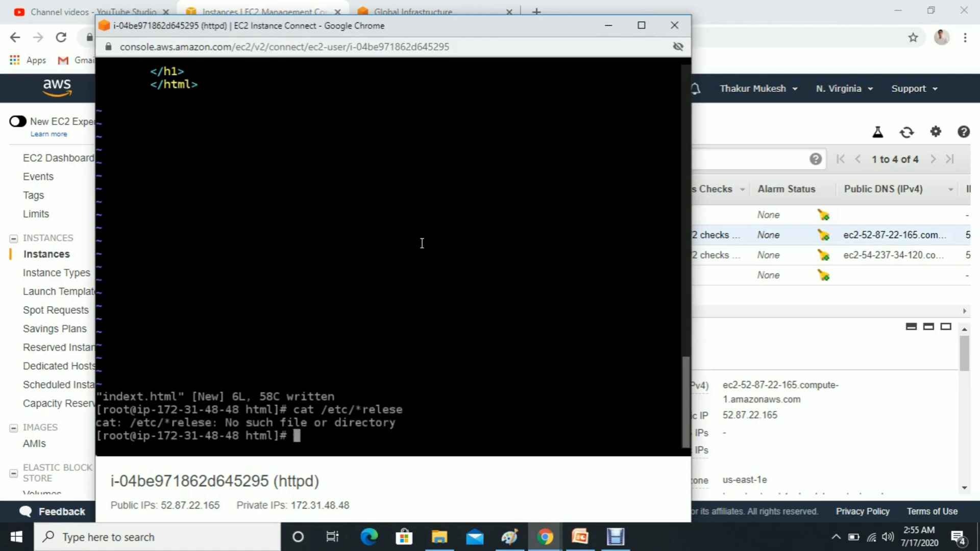
pyautogui.press('Up')
pyautogui.press('BackSpace')
pyautogui.press('BackSpace')
pyautogui.press('BackSpace')
pyautogui.press('BackSpace')
pyautogui.press('BackSpace')
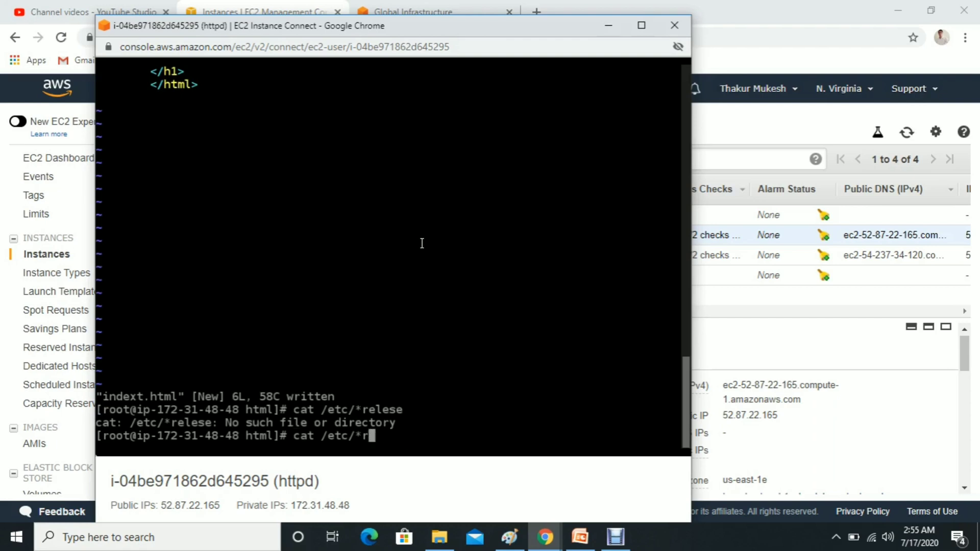
pyautogui.press('BackSpace')
pyautogui.write('release')
pyautogui.press('Return')
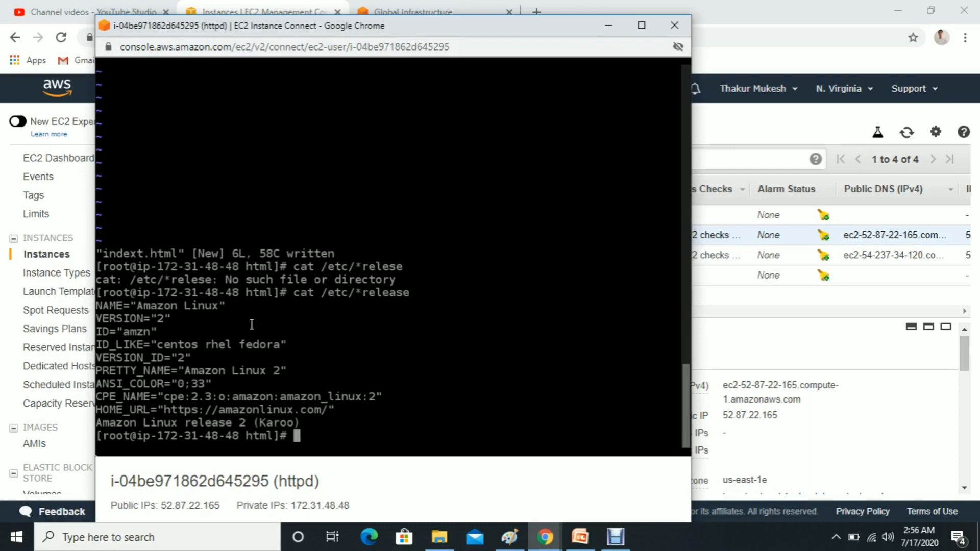
# Step: Try to check the web server's state with systemctl httpd status
pyautogui.write('systemctl ')
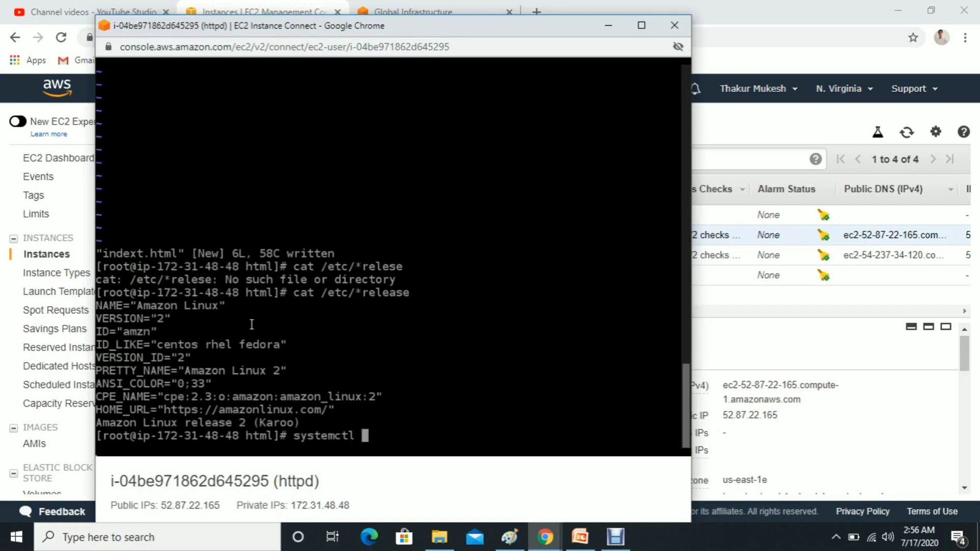
pyautogui.write('httpd status')
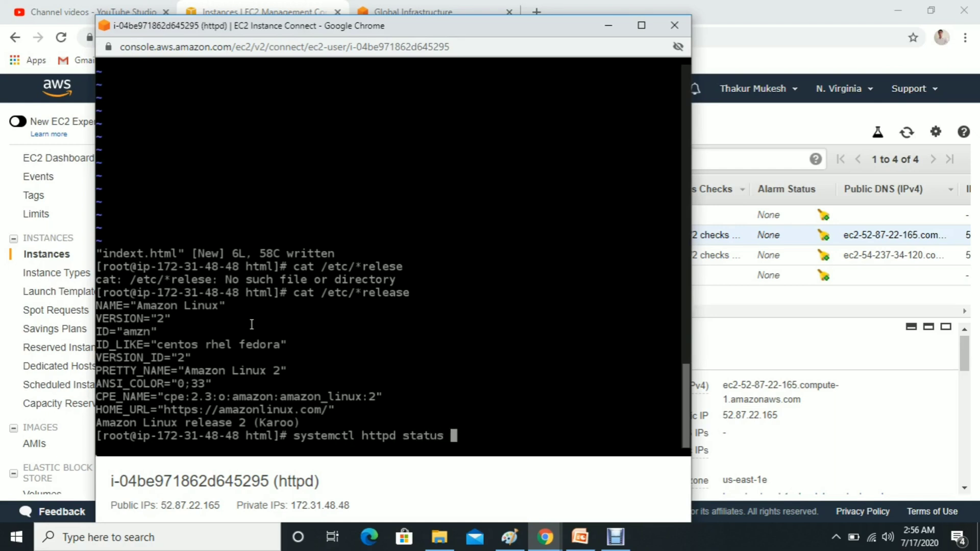
pyautogui.press('Return')
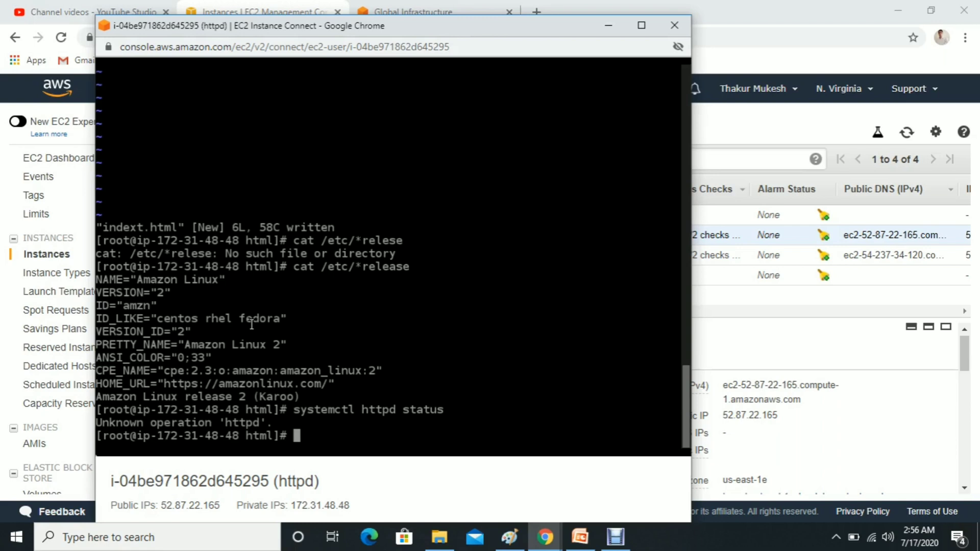
# Step: Try to start the web server by changing the previous command to systemctl httpd start
pyautogui.press('Up')
pyautogui.press('Left')
pyautogui.press('Left')
pyautogui.press('Left')
pyautogui.press('Left')
pyautogui.press('Left')
pyautogui.press('Left')
pyautogui.press('Left')
pyautogui.press('Left')
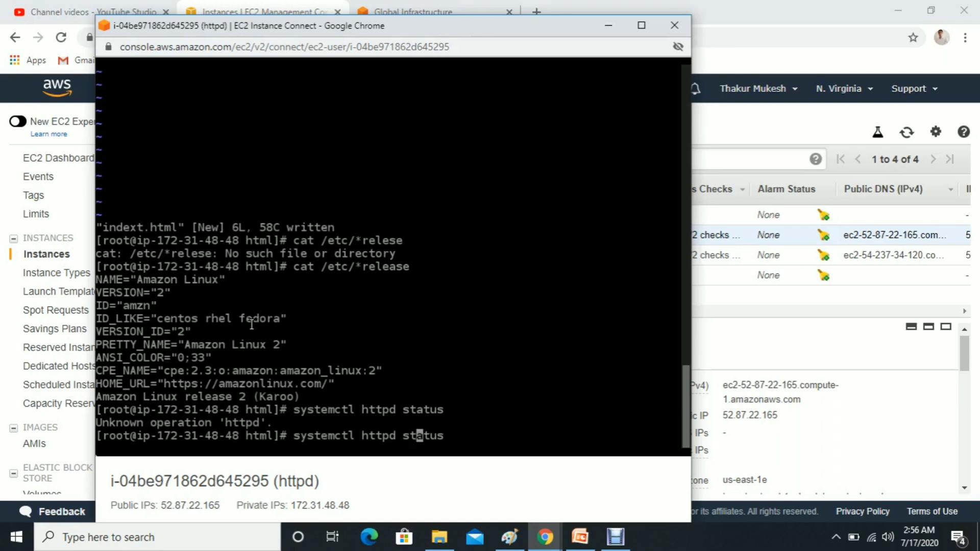
pyautogui.press('Right')
pyautogui.press('Right')
pyautogui.press('Right')
pyautogui.press('Right')
pyautogui.press('Right')
pyautogui.press('Right')
pyautogui.press('Right')
pyautogui.press('Right')
pyautogui.press('BackSpace')
pyautogui.press('BackSpace')
pyautogui.press('BackSpace')
pyautogui.press('BackSpace')
pyautogui.press('BackSpace')
pyautogui.press('BackSpace')
pyautogui.press('BackSpace')
pyautogui.write('start')
pyautogui.press('Return')
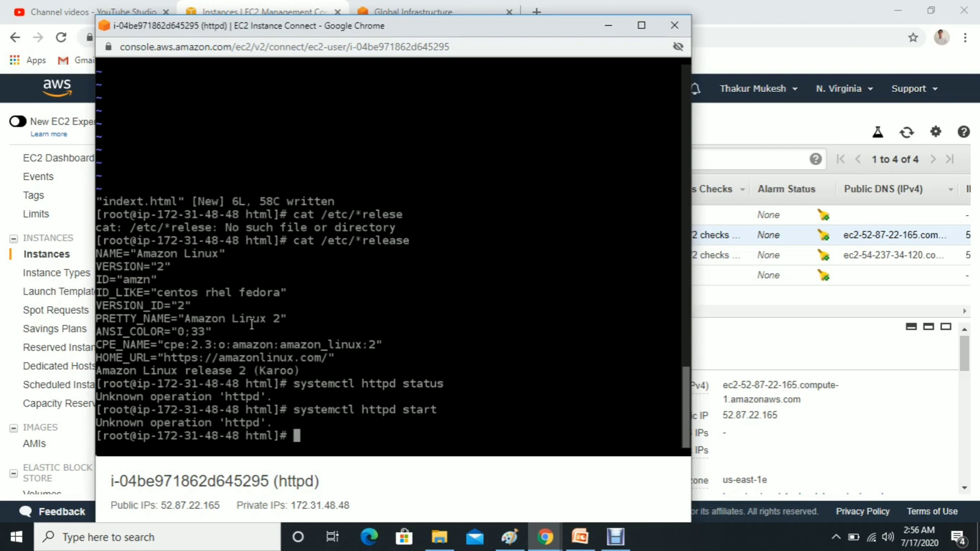
# Step: Check the web server's state with service httpd status
pyautogui.press('Up')
pyautogui.write('service httpd s')
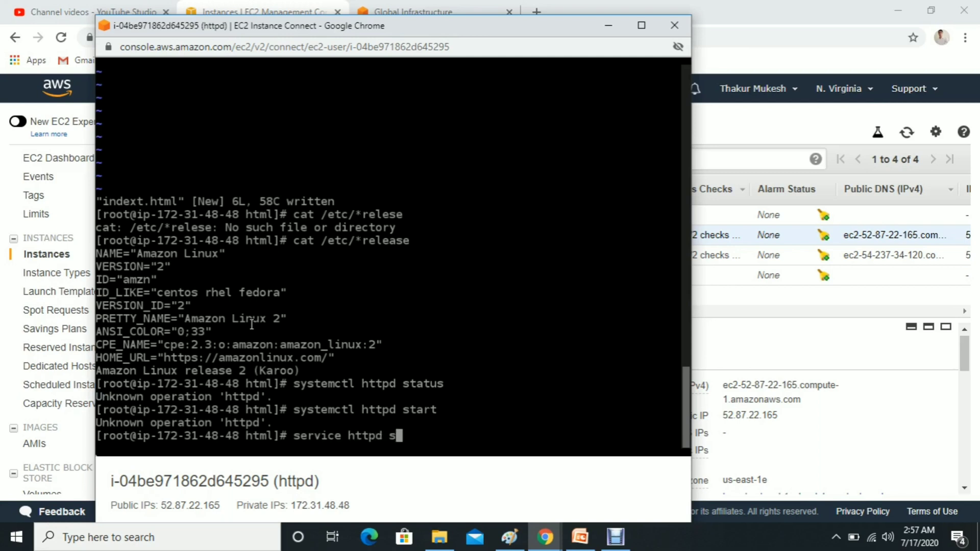
pyautogui.write('tatus')
pyautogui.press('Return')
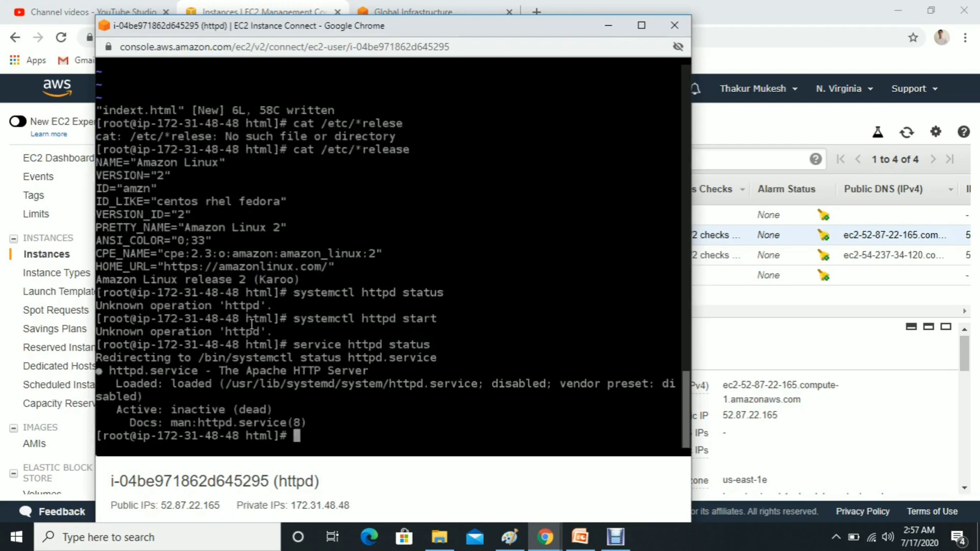
# Step: Start the web server with service httpd start
pyautogui.press('Up')
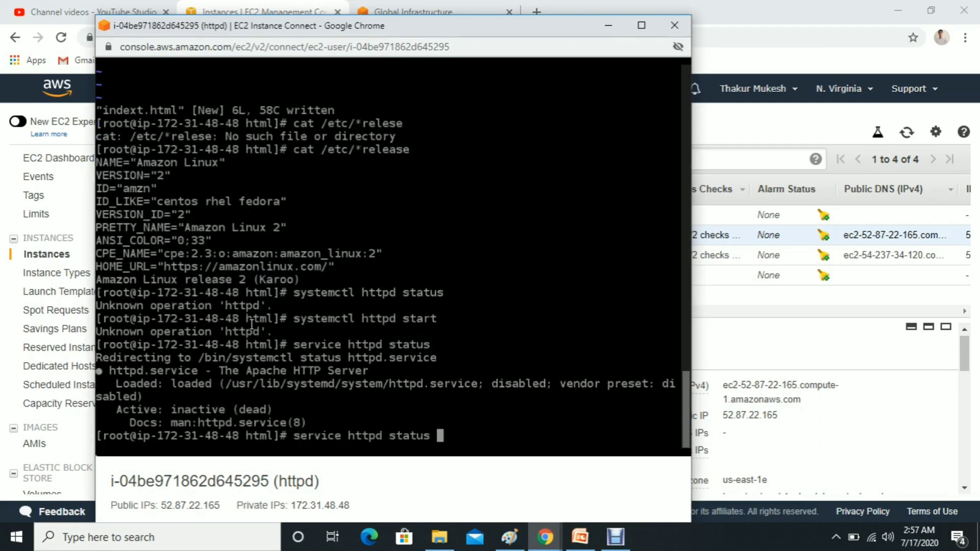
pyautogui.press('BackSpace')
pyautogui.press('BackSpace')
pyautogui.press('BackSpace')
pyautogui.press('BackSpace')
pyautogui.press('BackSpace')
pyautogui.press('BackSpace')
pyautogui.press('BackSpace')
pyautogui.write('start')
pyautogui.press('Return')
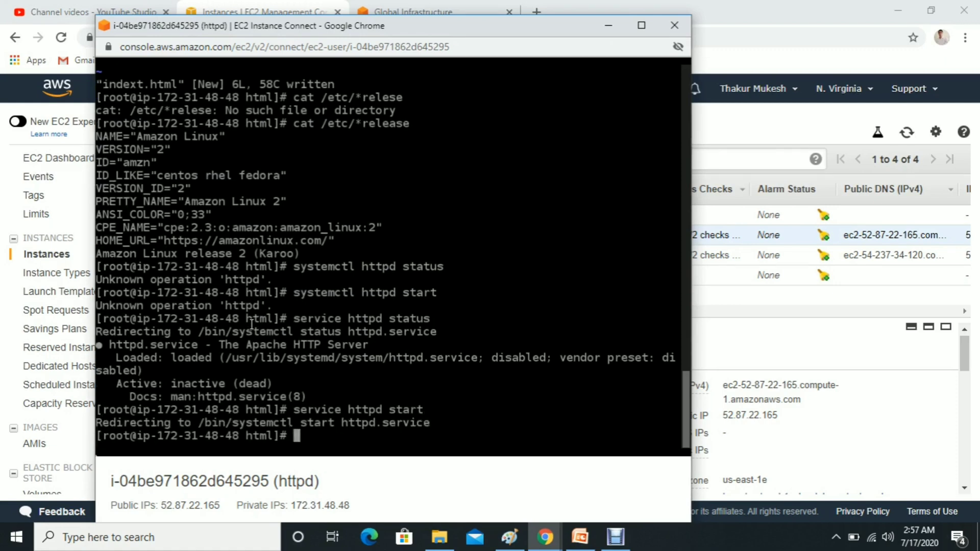
# Step: Check the web server's state again with service httpd status
pyautogui.press('Up')
pyautogui.press('Up')
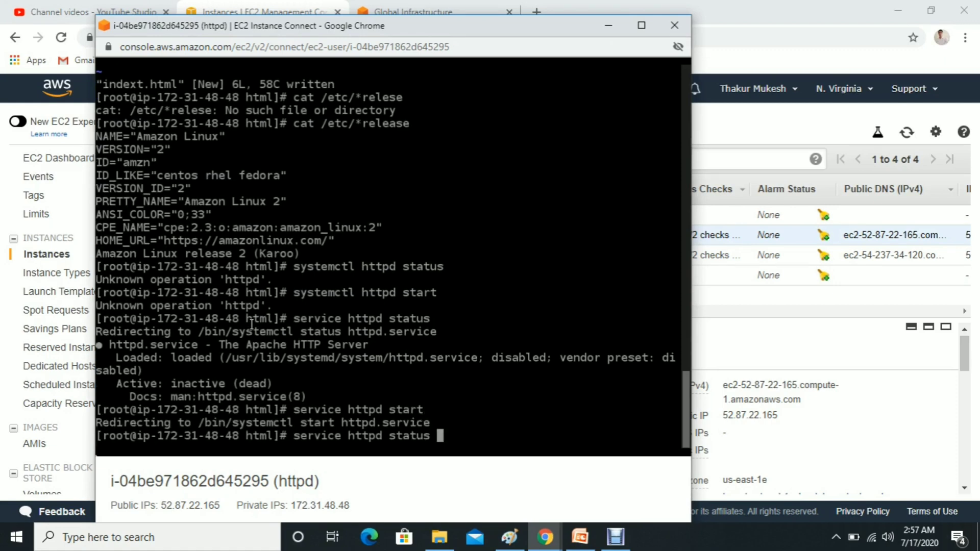
pyautogui.press('Return')
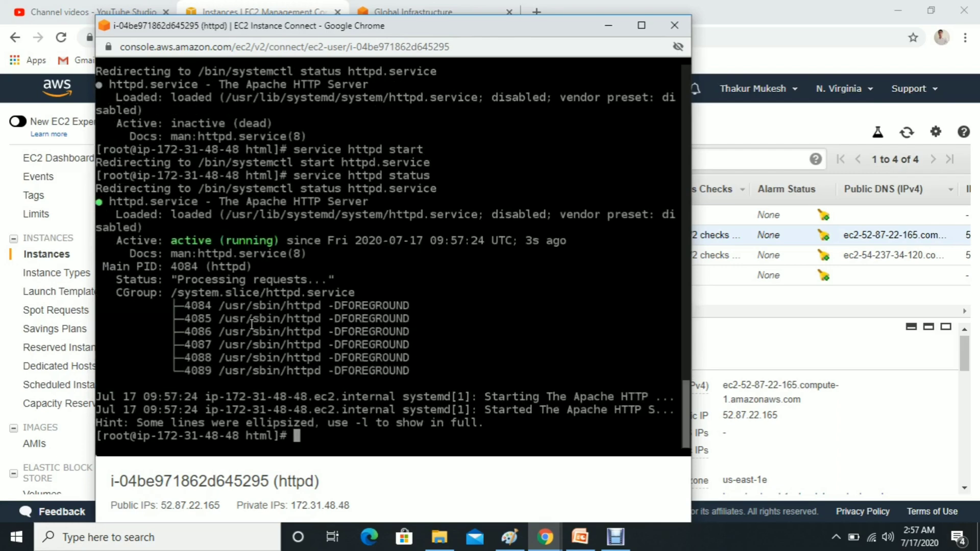
# Step: Copy the httpd instance's public IPv4 DNS name from the EC2 console and open it in a new browser tab
pyautogui.click(605, 27)
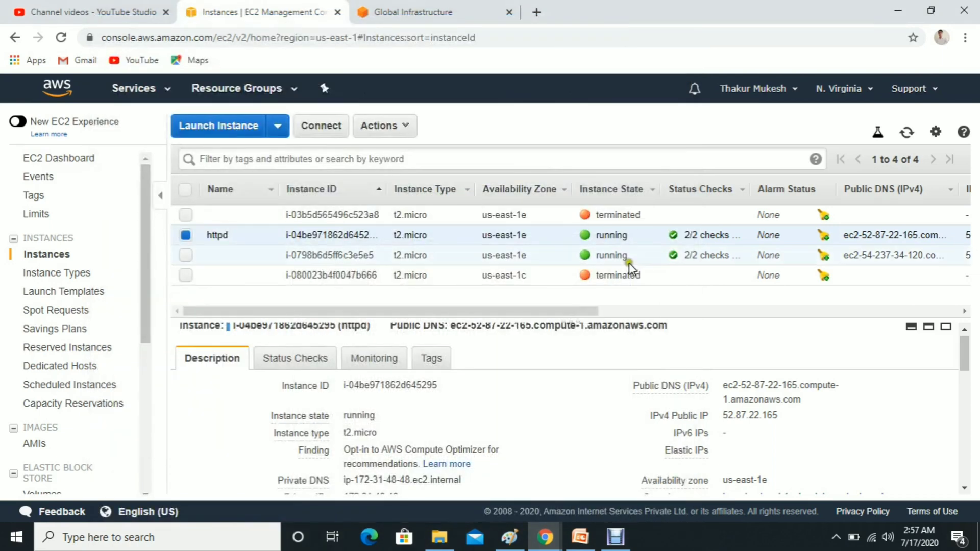
pyautogui.click(812, 401)
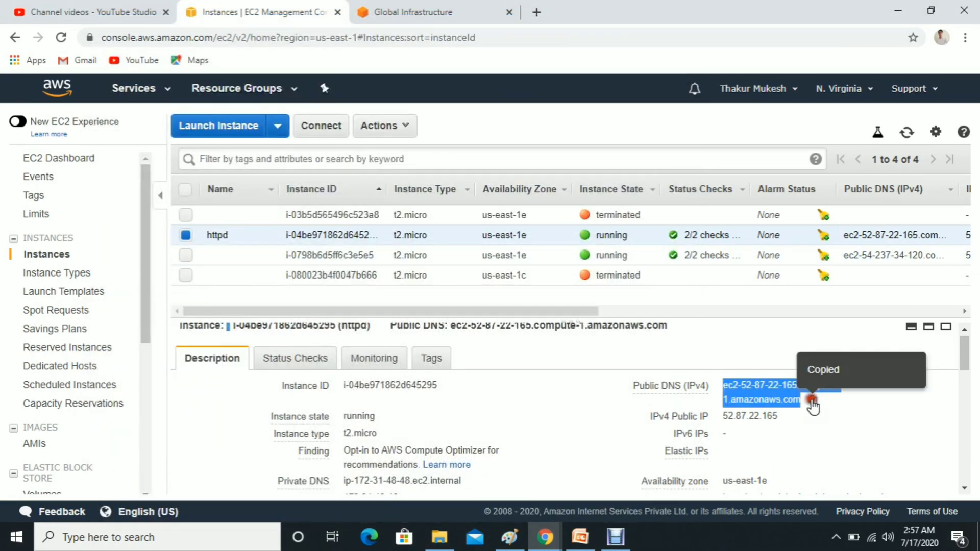
pyautogui.click(534, 11)
pyautogui.hotkey('ctrl', 'v')
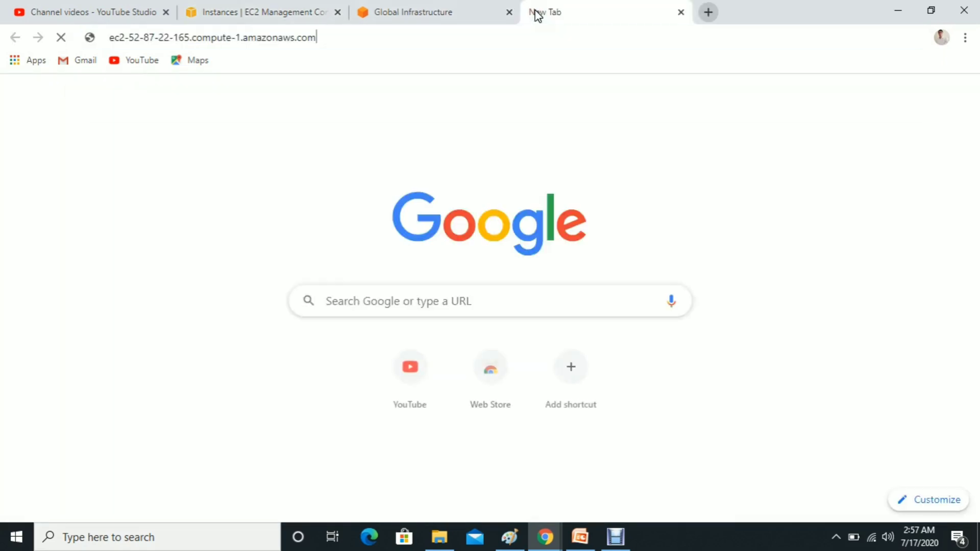
pyautogui.press('Return')
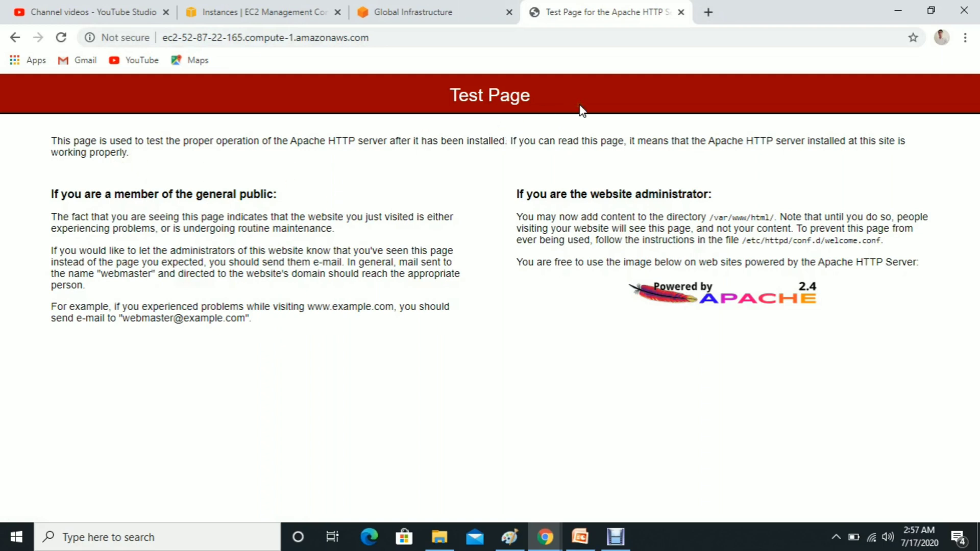
pyautogui.click(460, 193)
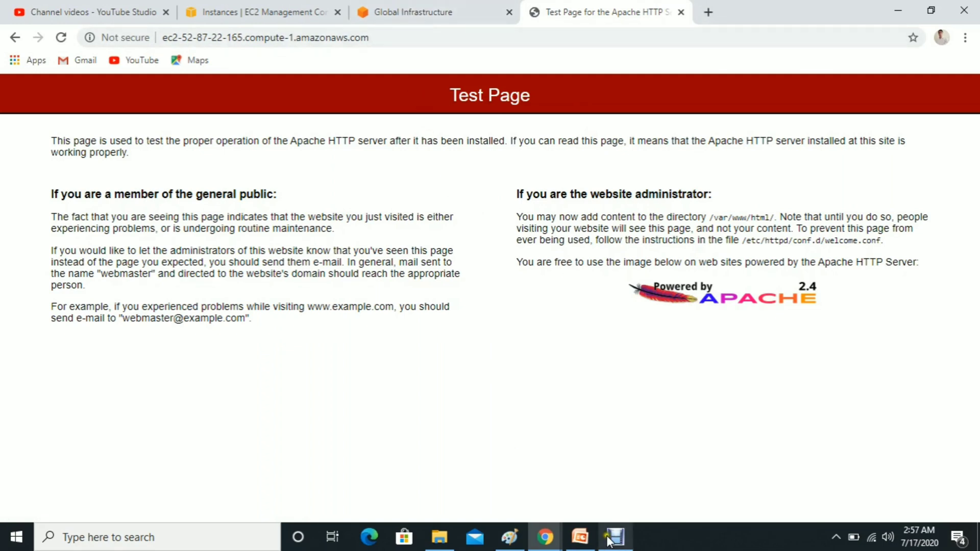
# Step: Return to the httpd instance's terminal session and list the html directory with ll
pyautogui.moveTo(612, 538)
pyautogui.click(606, 432)
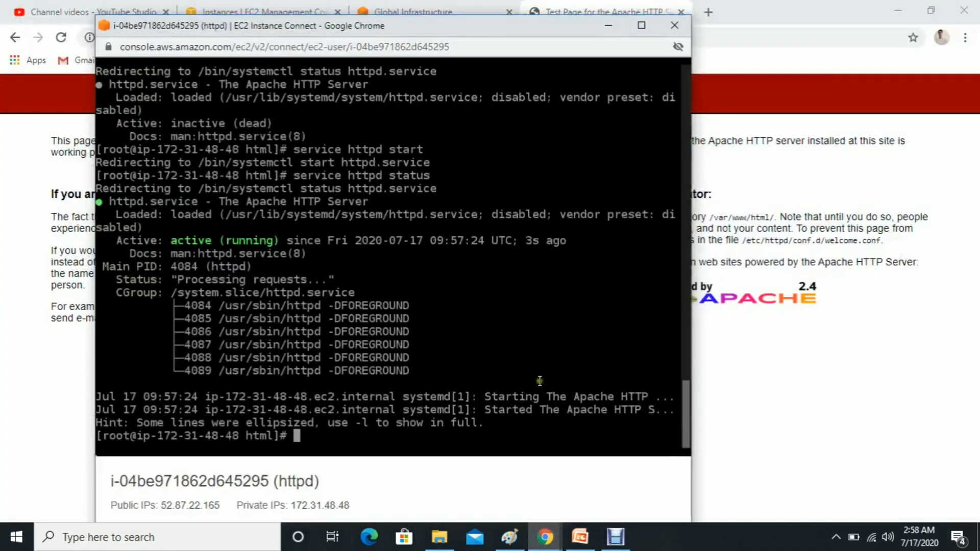
pyautogui.click(536, 376)
pyautogui.write('ll')
pyautogui.press('Return')
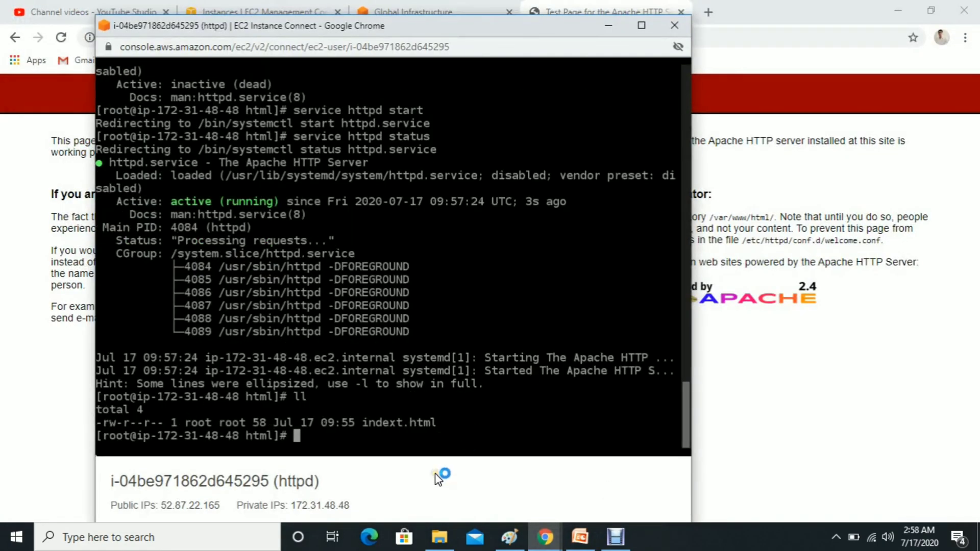
# Step: Rename indext.html to index.html with mv and list the directory again
pyautogui.write('cat')
pyautogui.press('BackSpace')
pyautogui.press('BackSpace')
pyautogui.press('BackSpace')
pyautogui.press('BackSpace')
pyautogui.write('mv')
pyautogui.click(392, 422)
pyautogui.write('indext.html ')
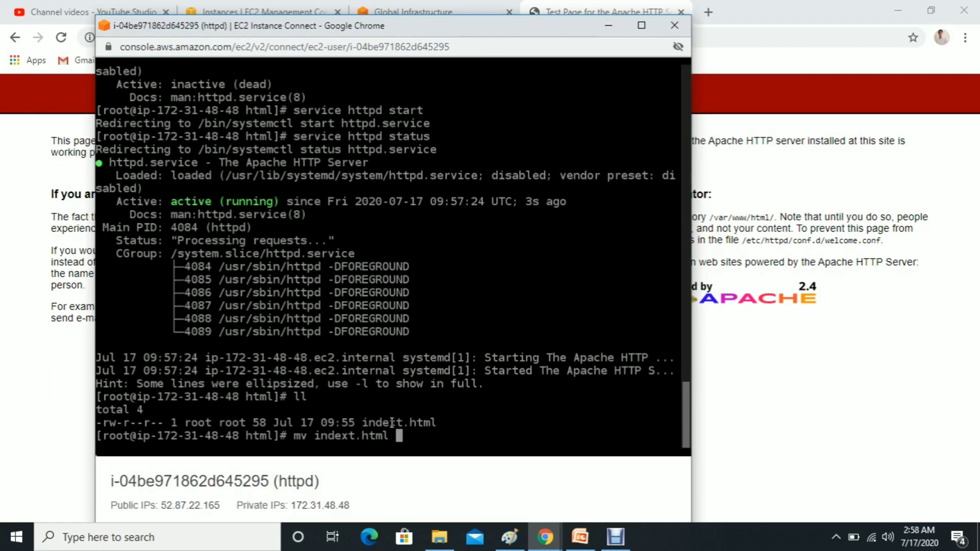
pyautogui.write('index.html')
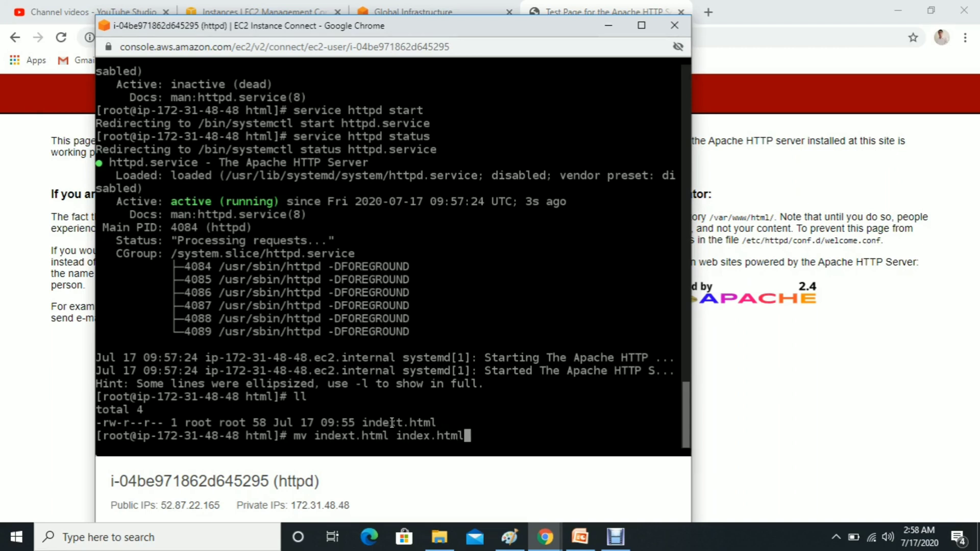
pyautogui.press('Return')
pyautogui.write('ll')
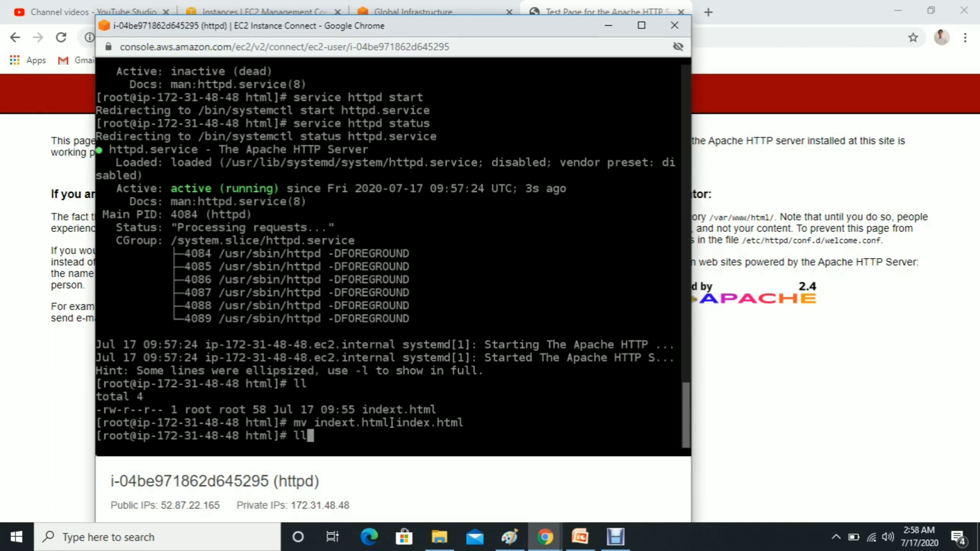
pyautogui.press('Return')
# Step: Return to the browser tab with the web server's test page and reload it
pyautogui.click(767, 188)
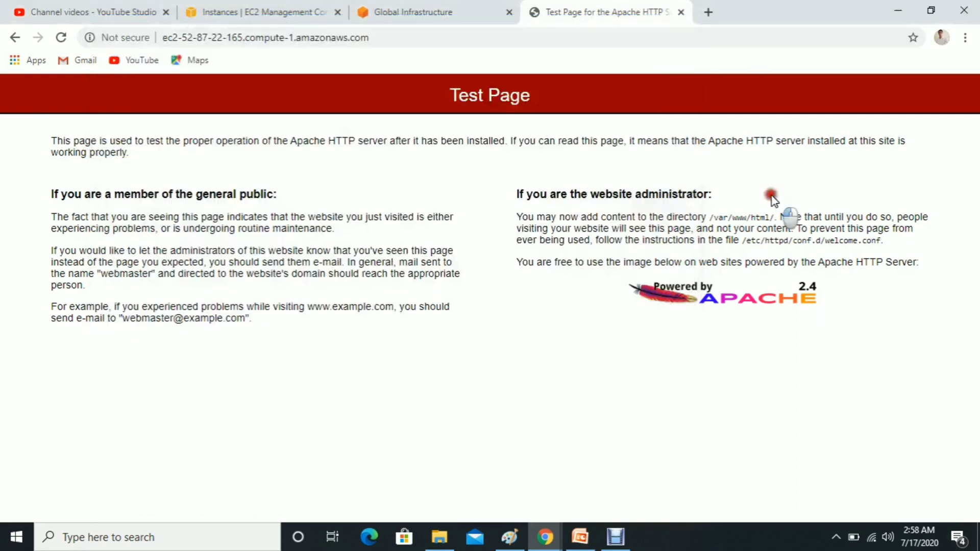
pyautogui.click(65, 33)
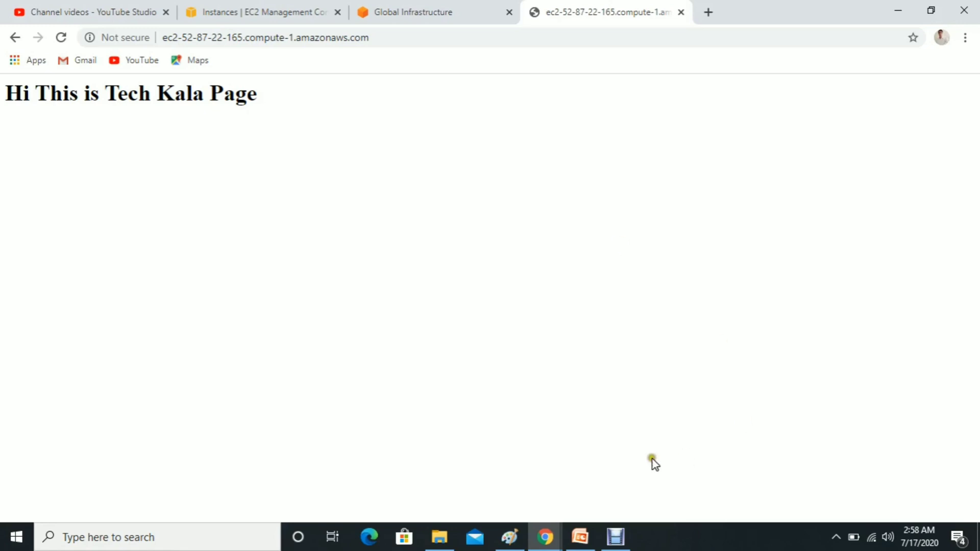
pyautogui.moveTo(612, 541)
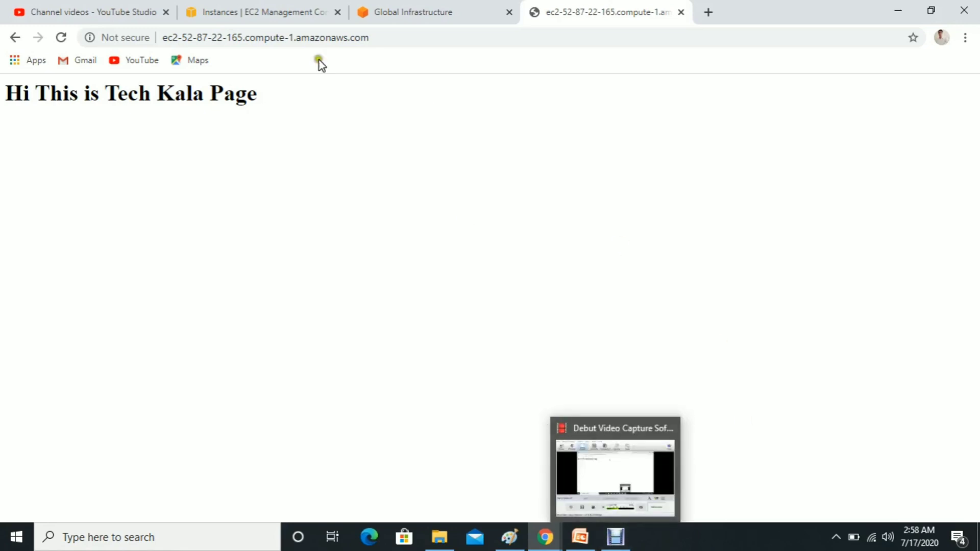
# Step: Go back to the EC2 instances list and examine the status checks of the httpd instance
pyautogui.click(223, 13)
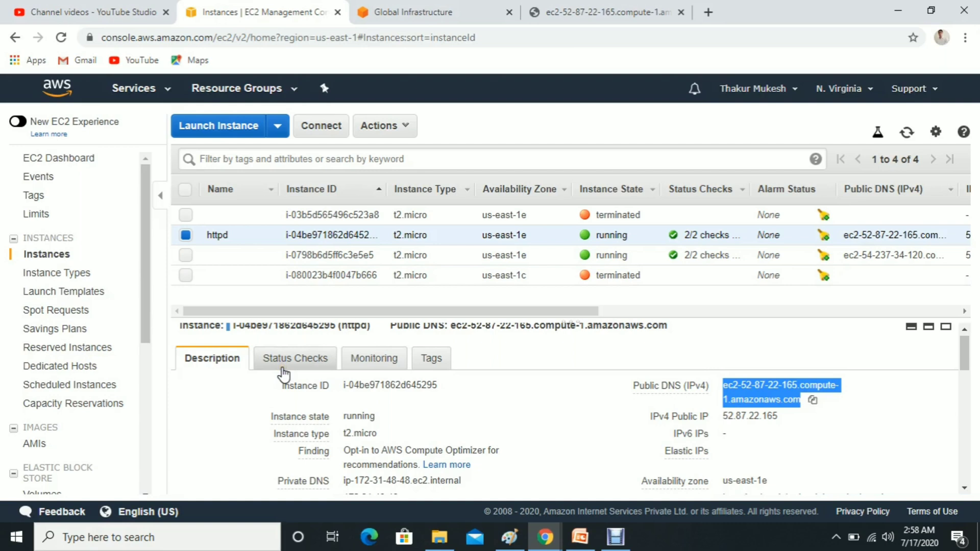
pyautogui.click(284, 375)
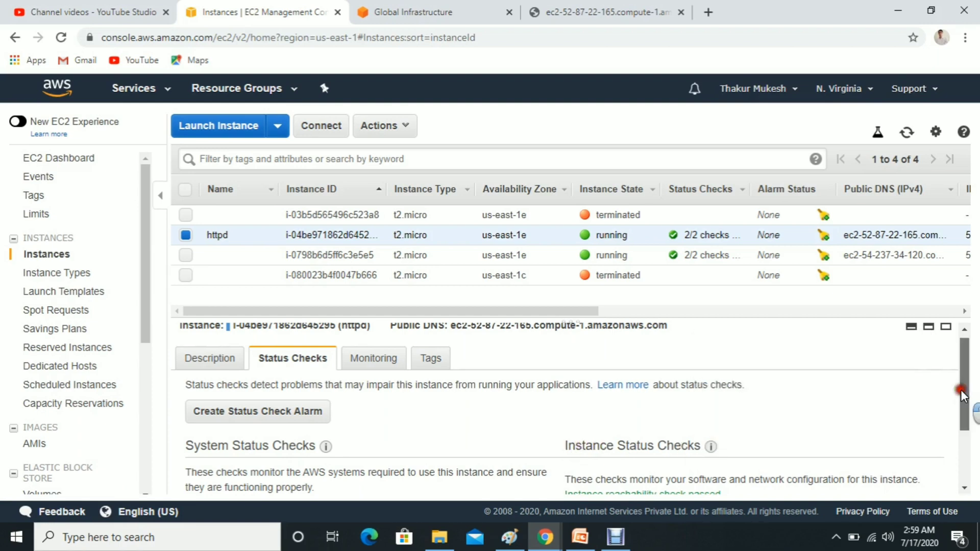
pyautogui.moveTo(966, 396); pyautogui.dragTo(969, 408)
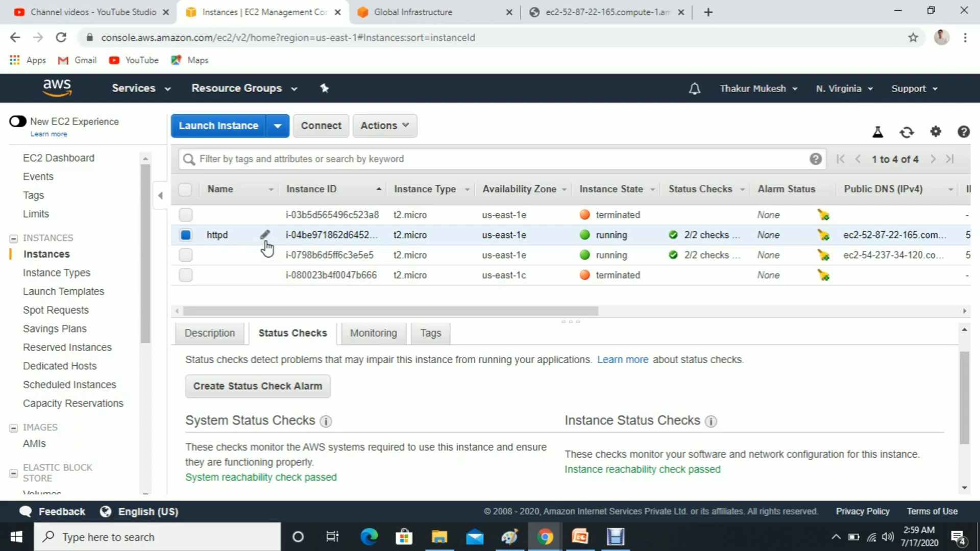
# Step: Select only the unnamed running instance and terminate it, confirming the termination
pyautogui.click(186, 255)
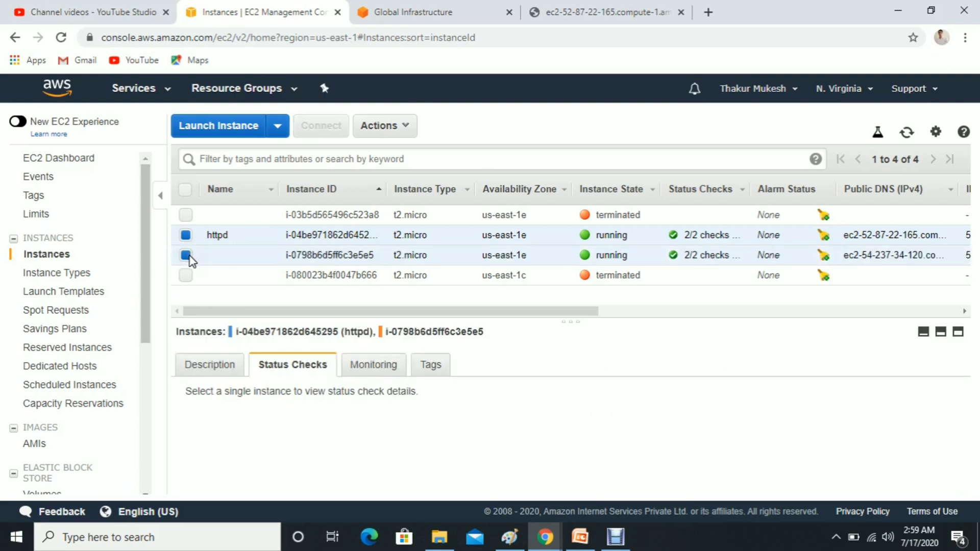
pyautogui.click(185, 235)
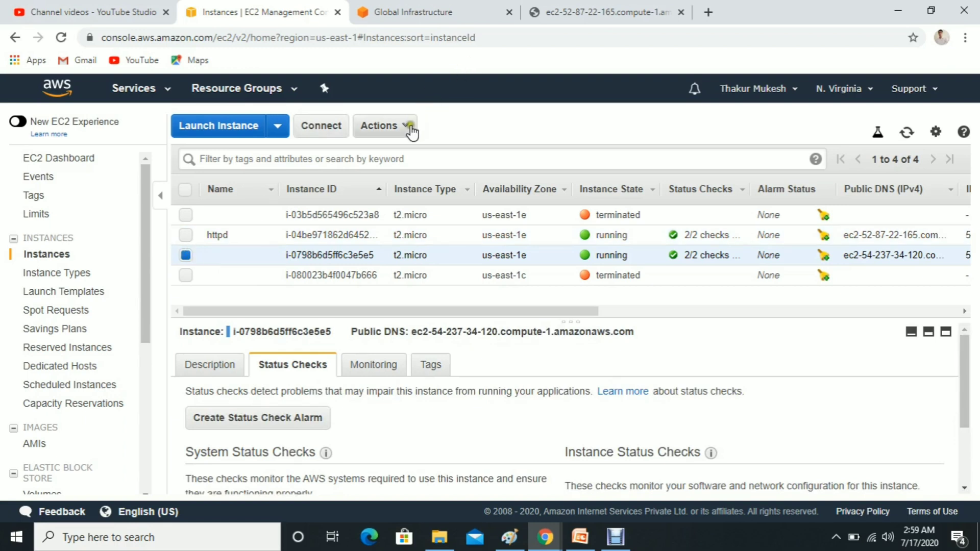
pyautogui.click(409, 129)
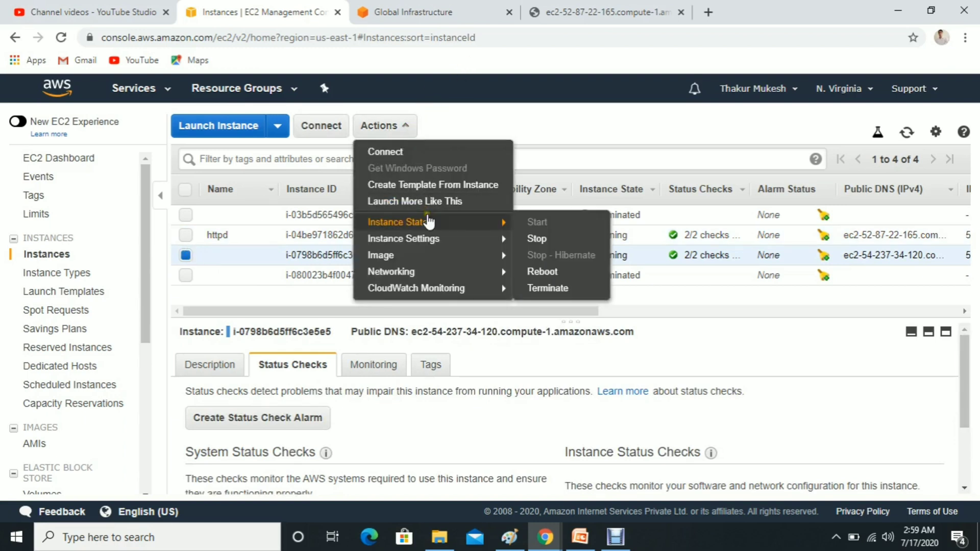
pyautogui.moveTo(508, 223)
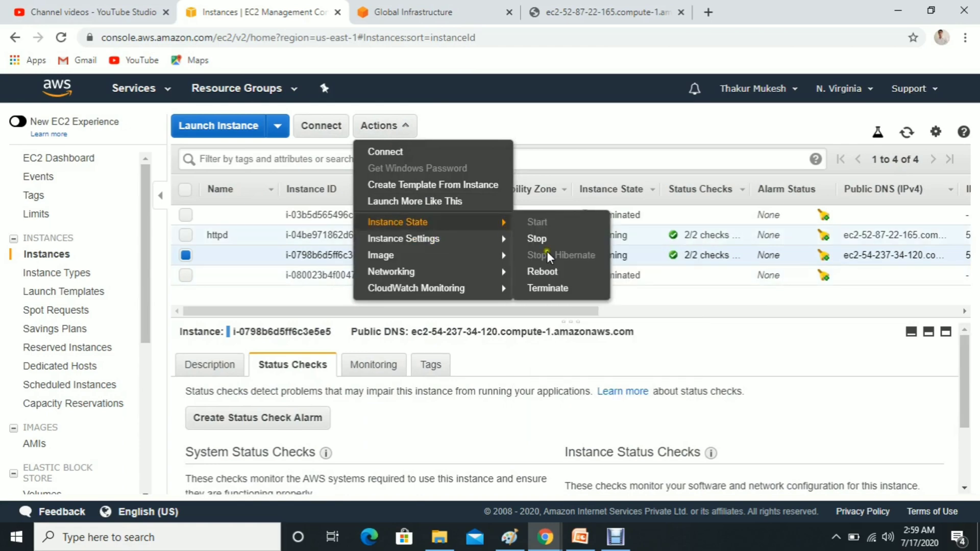
pyautogui.click(563, 284)
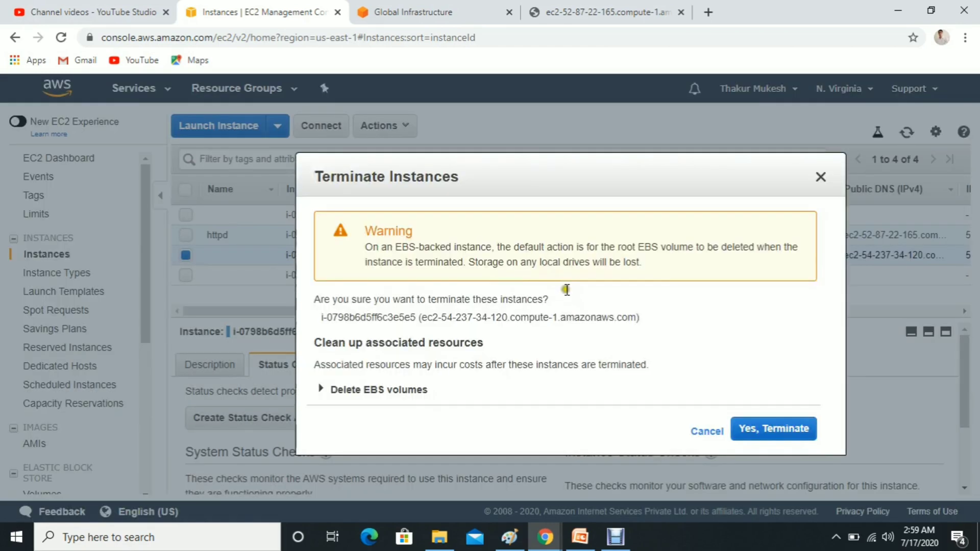
pyautogui.click(778, 434)
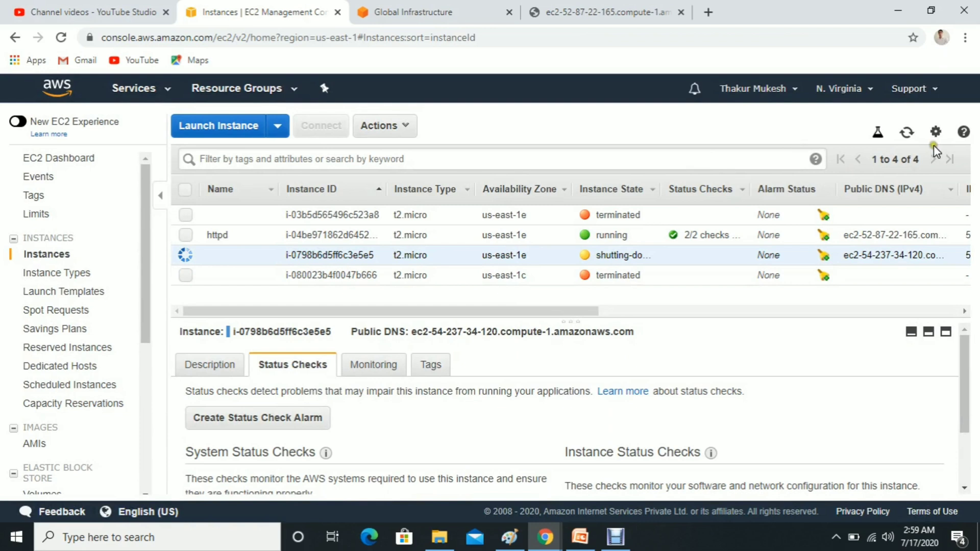
# Step: Refresh the instances list repeatedly to check the state of the instance being terminated
pyautogui.click(907, 134)
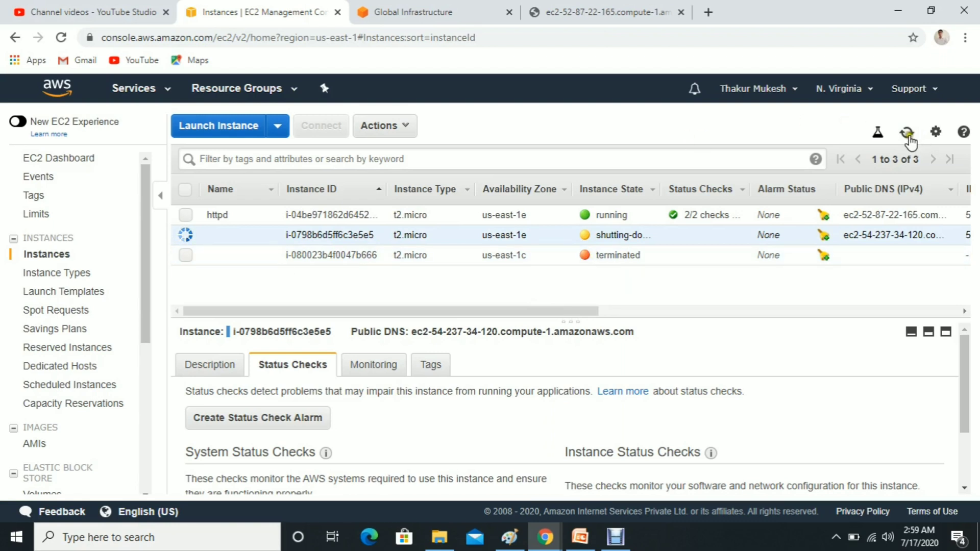
pyautogui.click(908, 133)
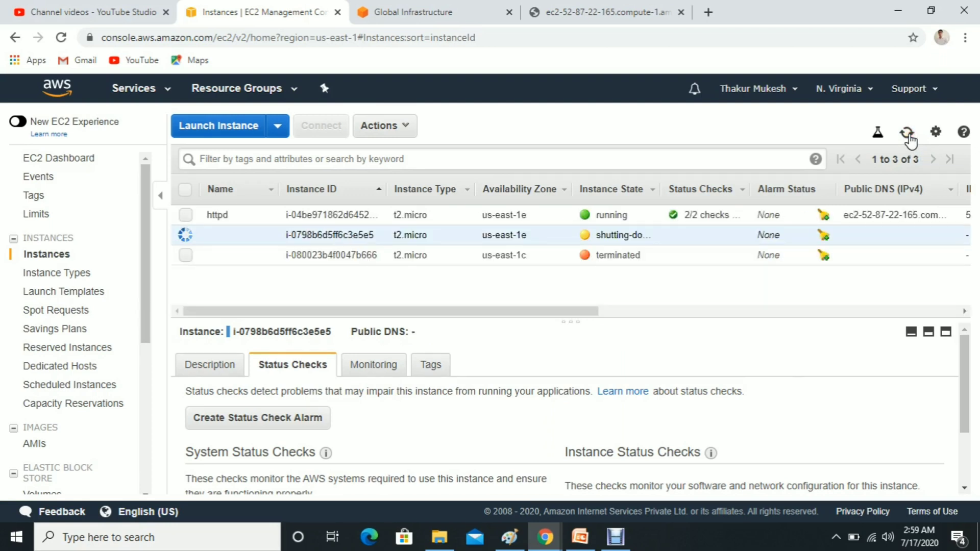
pyautogui.click(907, 133)
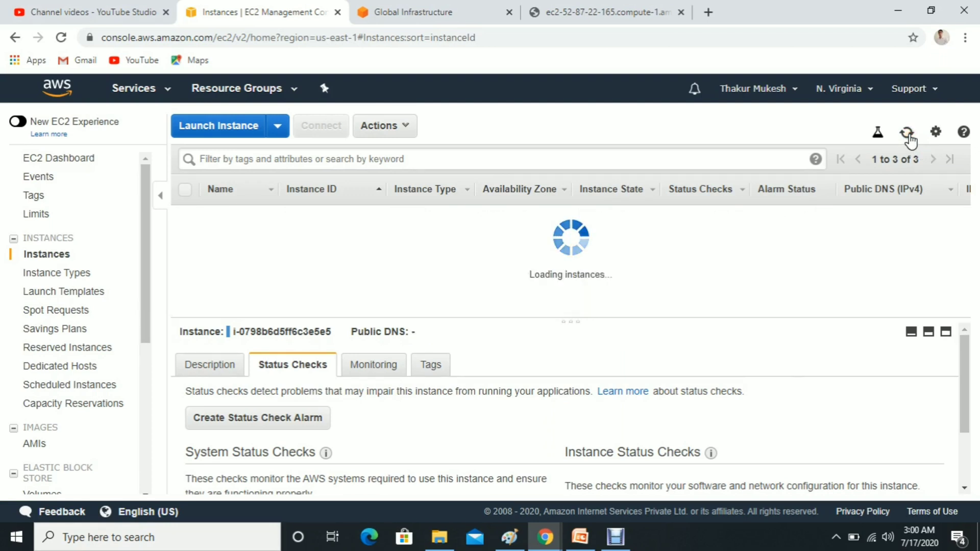
pyautogui.click(615, 537)
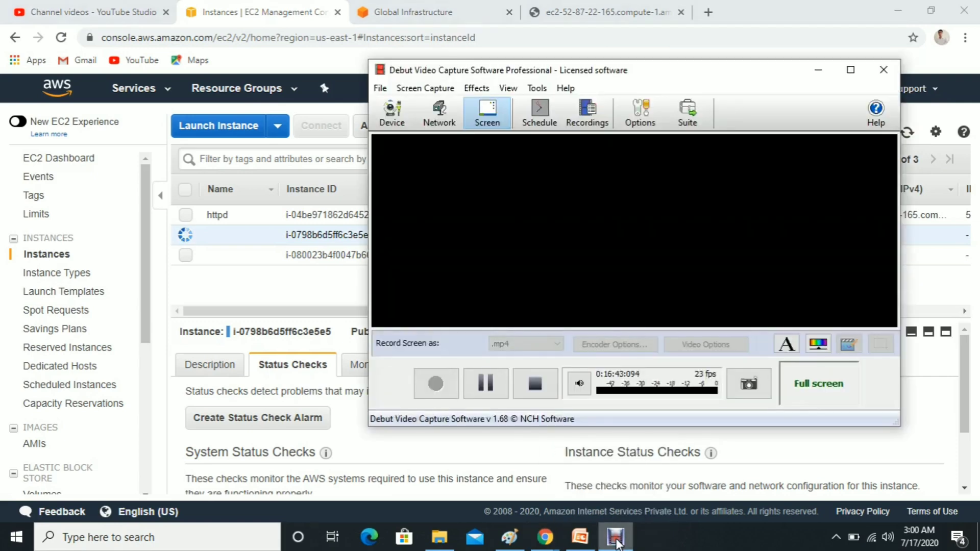
pyautogui.click(282, 309)
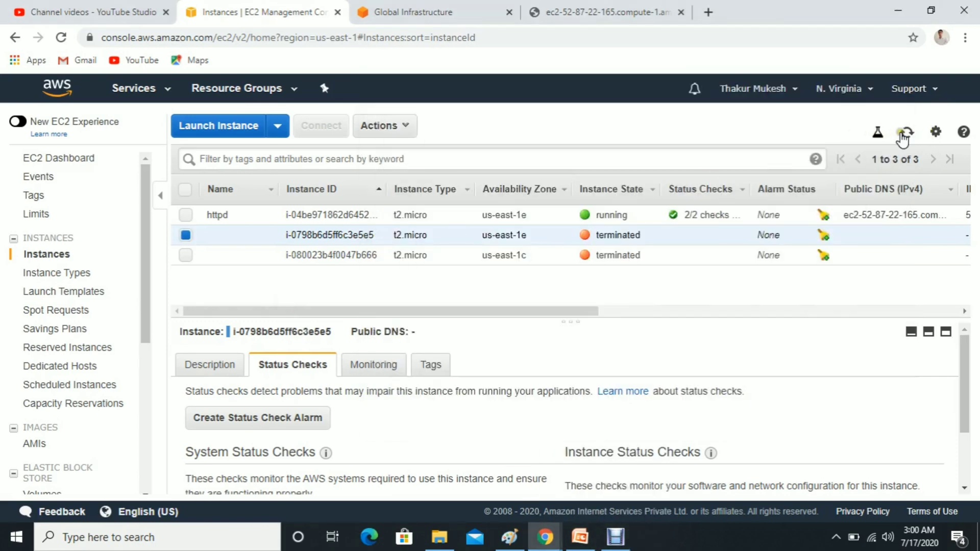
pyautogui.click(904, 133)
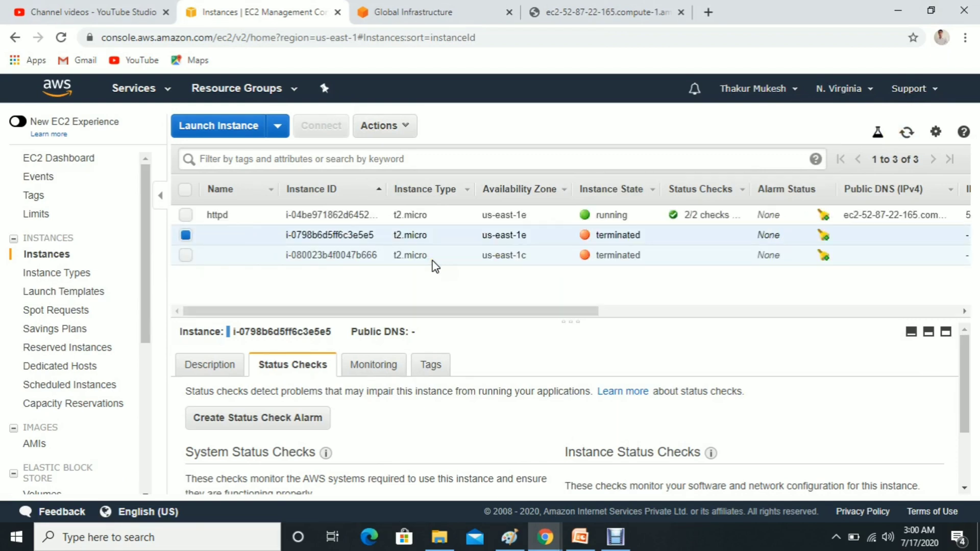
pyautogui.click(278, 289)
pyautogui.click(237, 287)
pyautogui.click(177, 282)
pyautogui.click(164, 285)
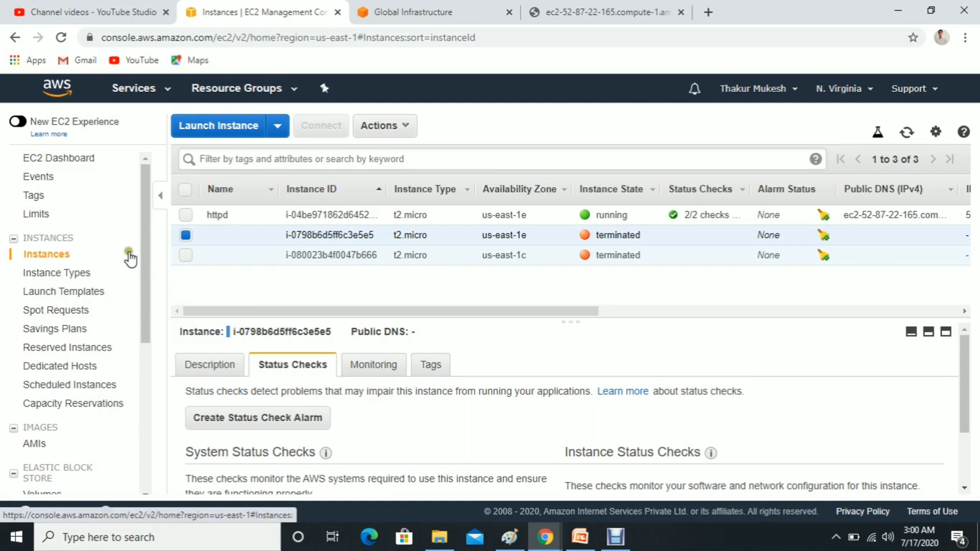
pyautogui.click(301, 228)
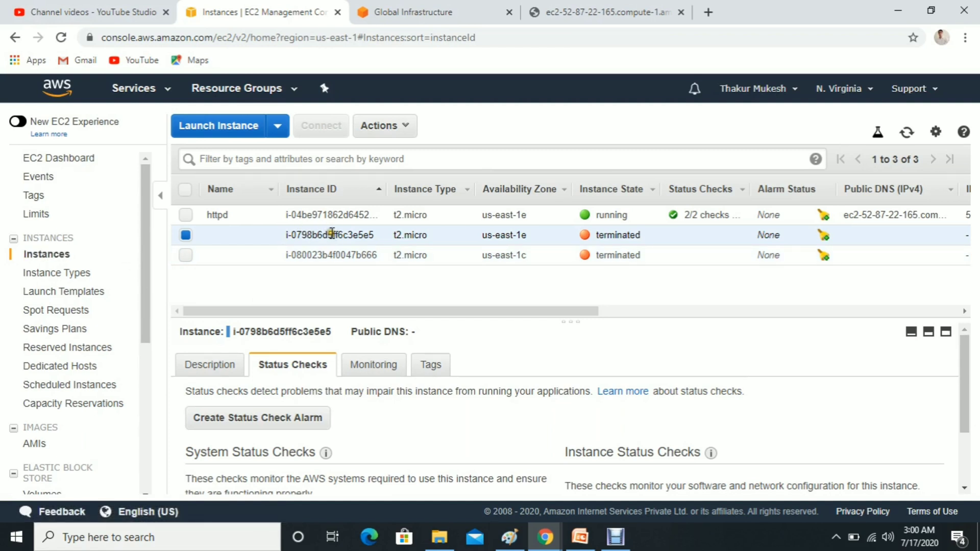
pyautogui.click(308, 232)
pyautogui.click(380, 237)
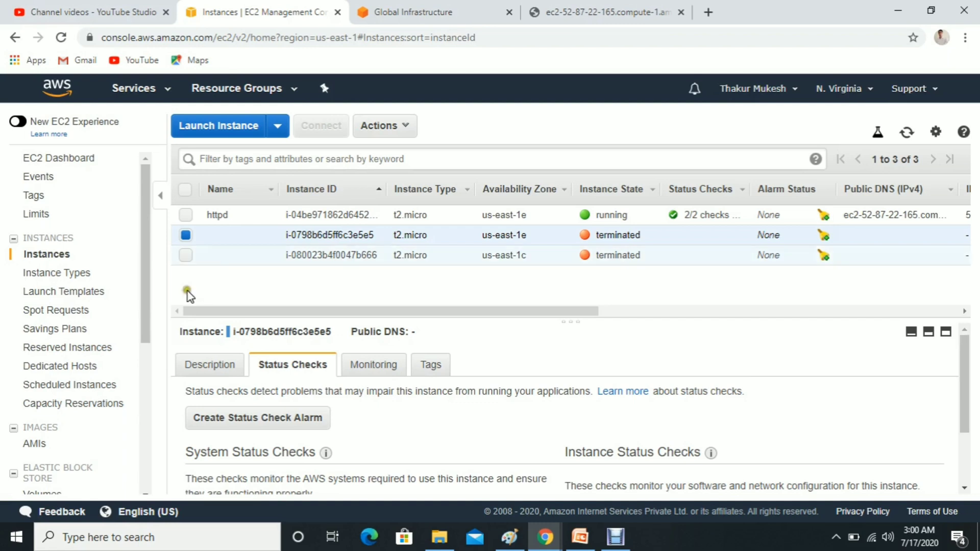
# Step: Open the Elastic Block Store volumes page of the EC2 console
pyautogui.moveTo(148, 274); pyautogui.dragTo(151, 380)
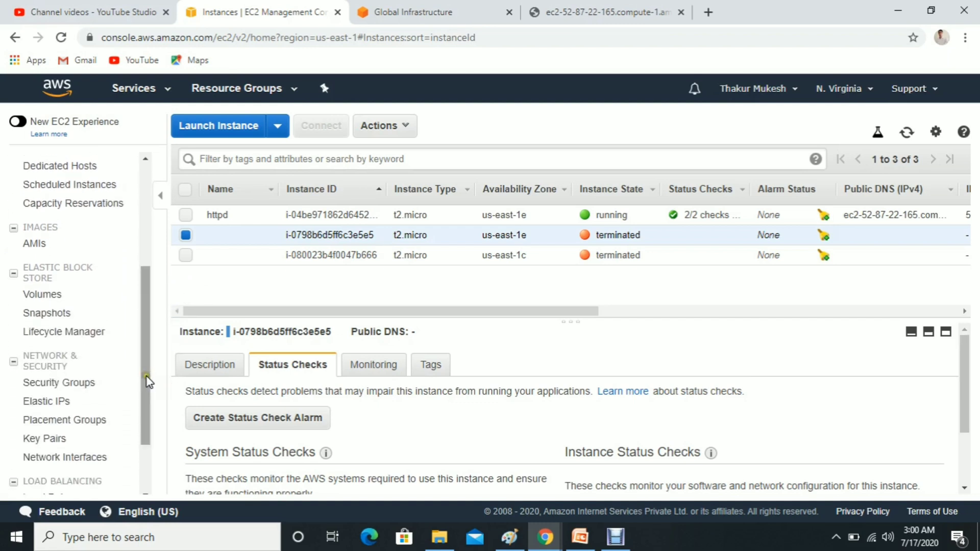
pyautogui.click(45, 314)
pyautogui.click(43, 298)
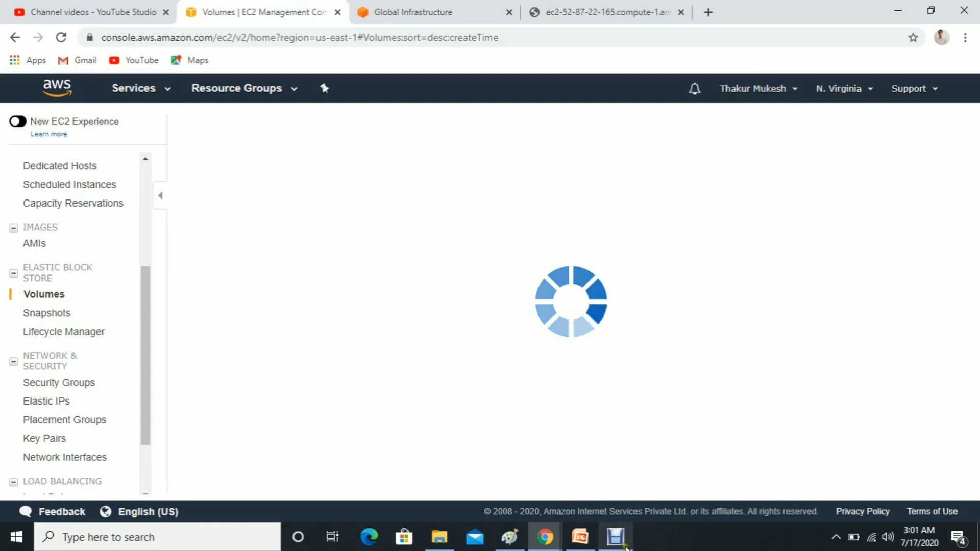
pyautogui.click(602, 470)
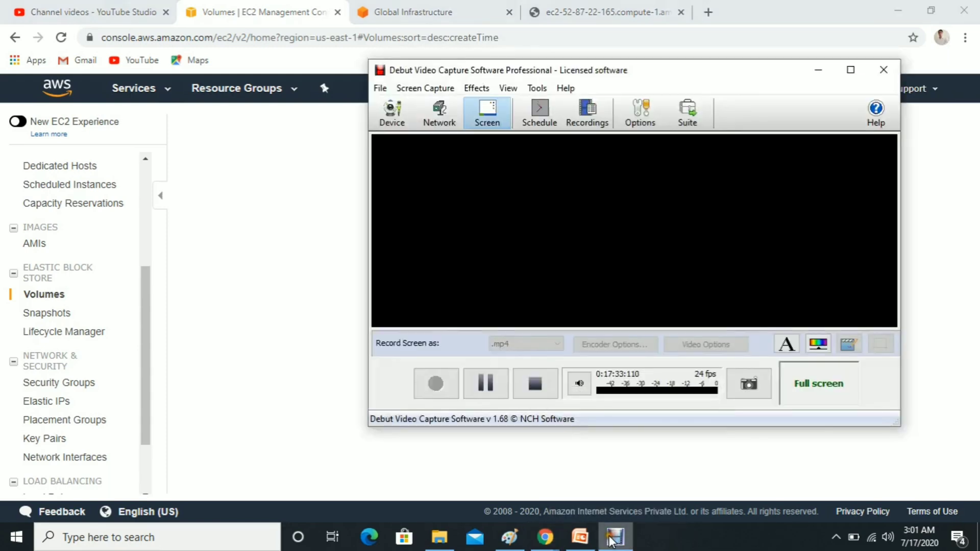
pyautogui.click(435, 383)
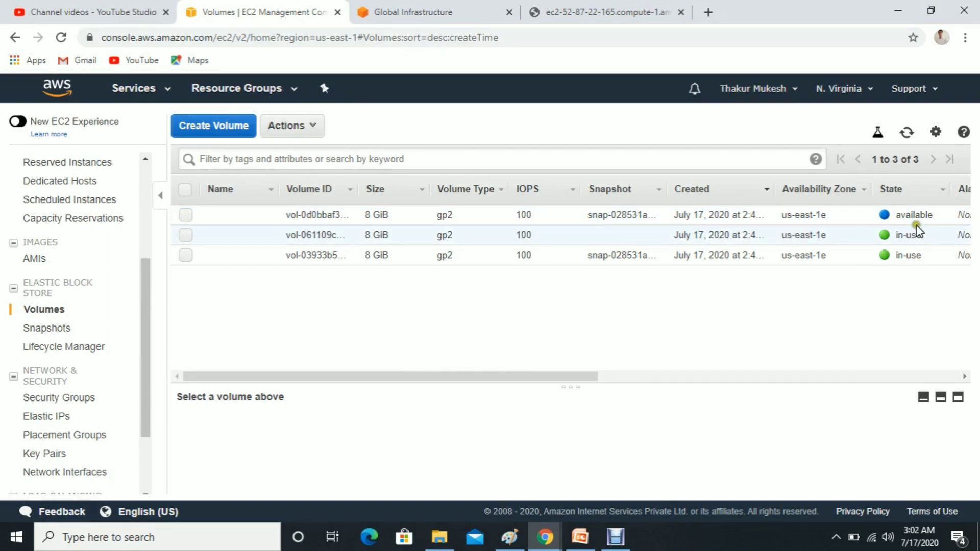
# Step: Select only the 8 GiB gp2 volume in the available state and delete it, confirming the deletion
pyautogui.moveTo(490, 376)
pyautogui.mouseDown()
pyautogui.moveTo(611, 376)
pyautogui.moveTo(487, 377)
pyautogui.mouseUp()
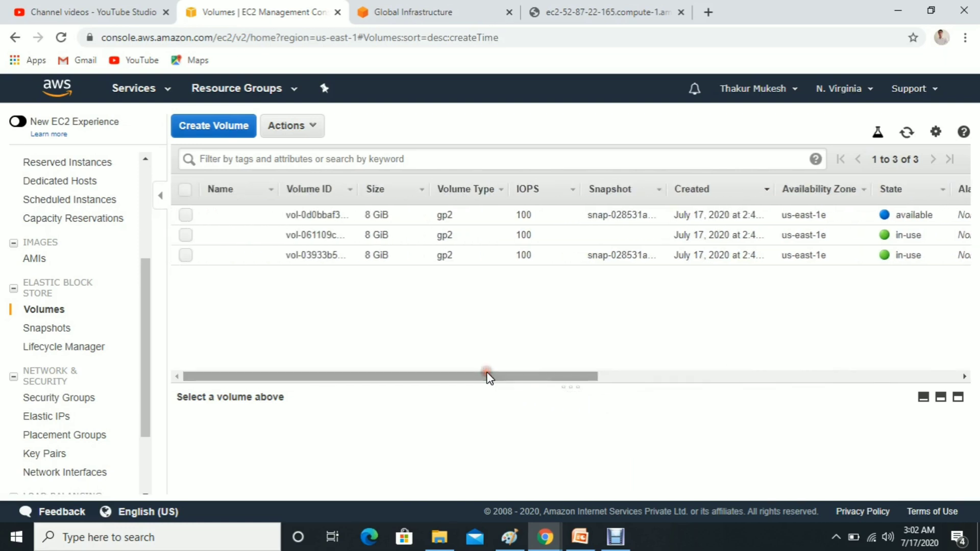
pyautogui.click(186, 216)
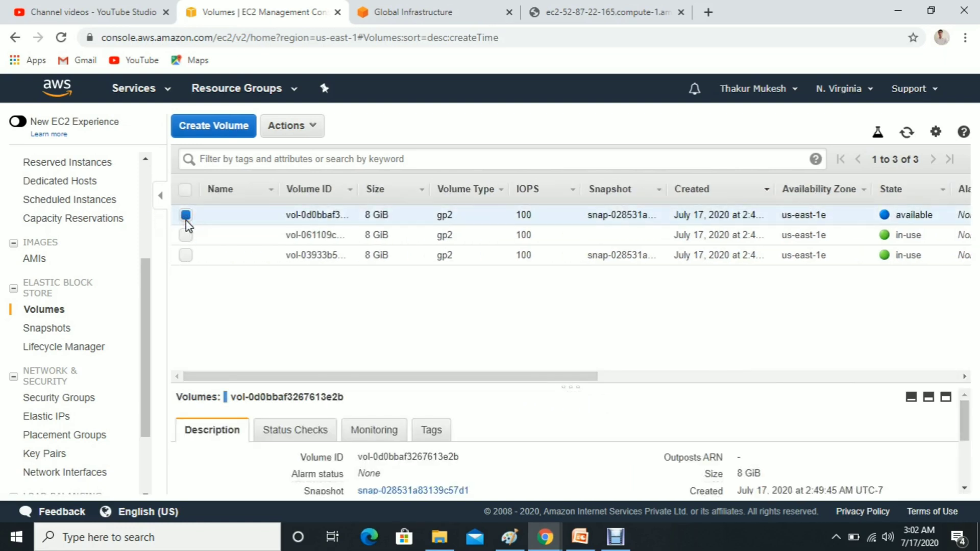
pyautogui.click(314, 131)
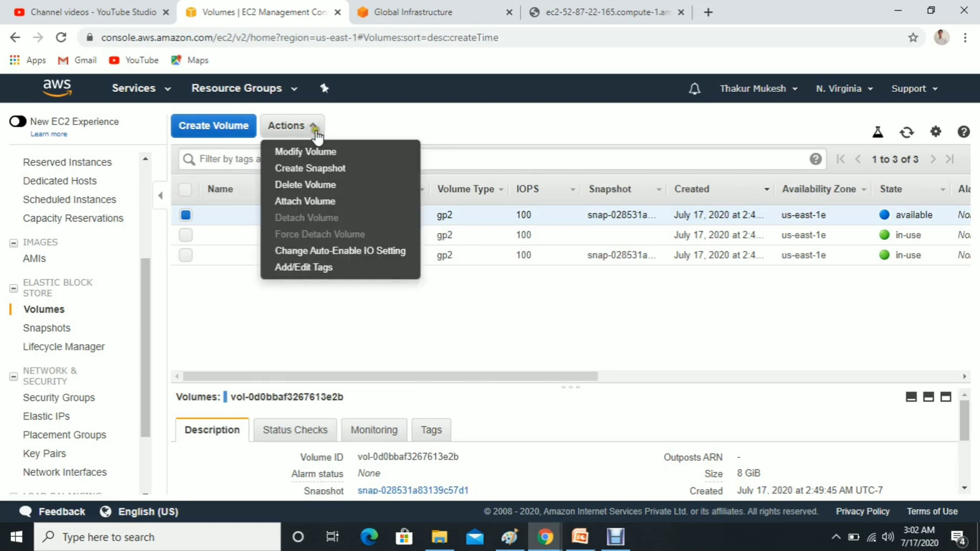
pyautogui.click(322, 186)
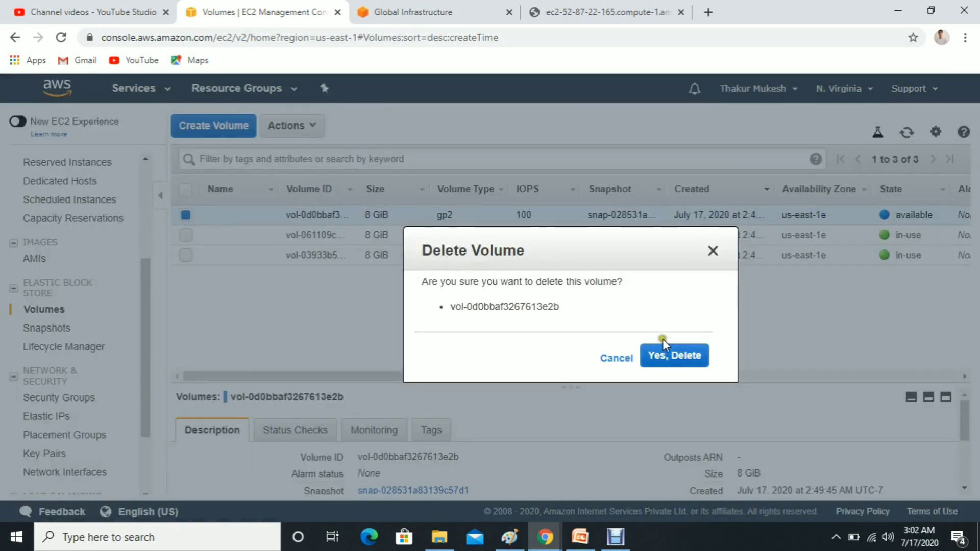
pyautogui.click(678, 363)
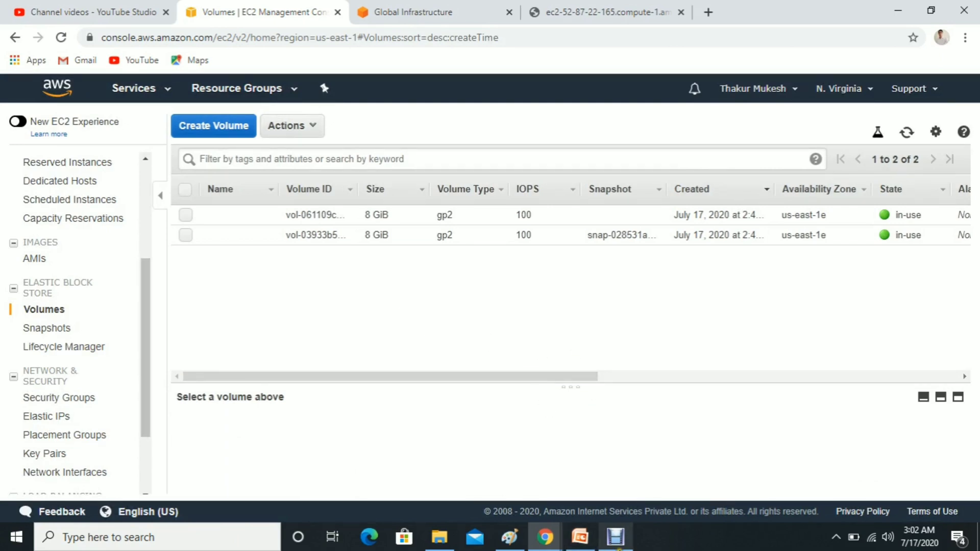
pyautogui.click(615, 538)
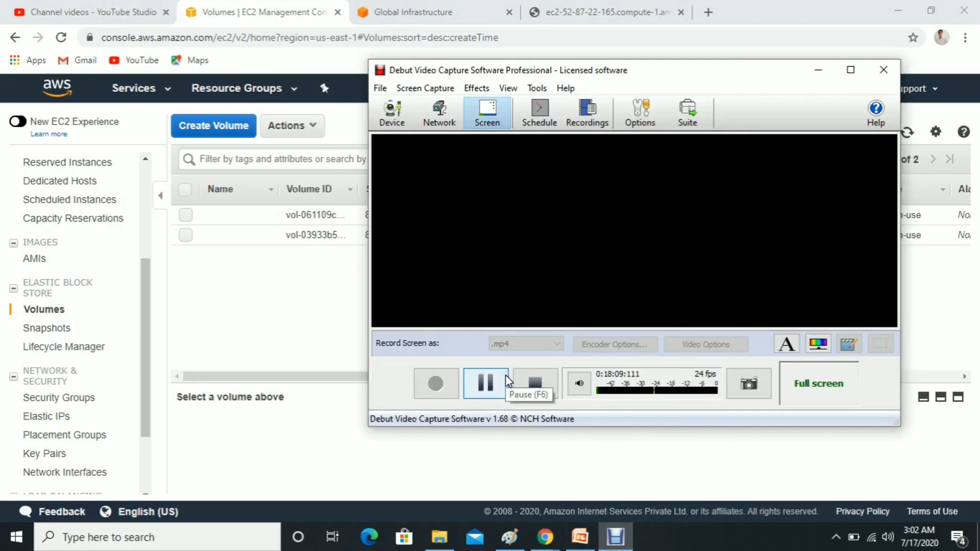